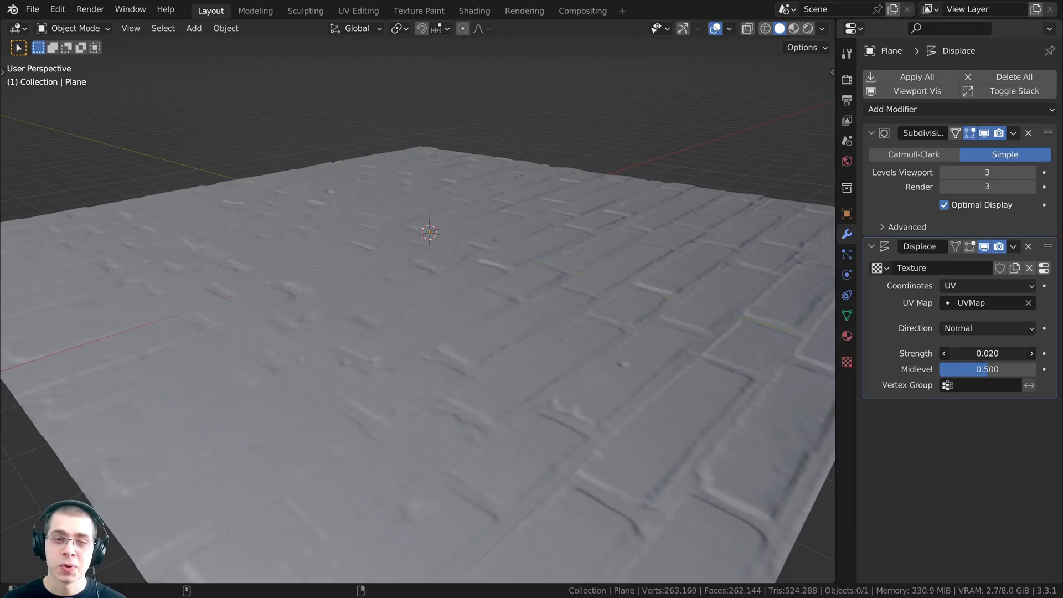
Step: Raise the Displace modifier's strength to 0.200 and view the displaced brick plane in Material Preview and Solid shading
left_click_drag(987, 353, 1016, 353)
key("z")
left_click(587, 366)
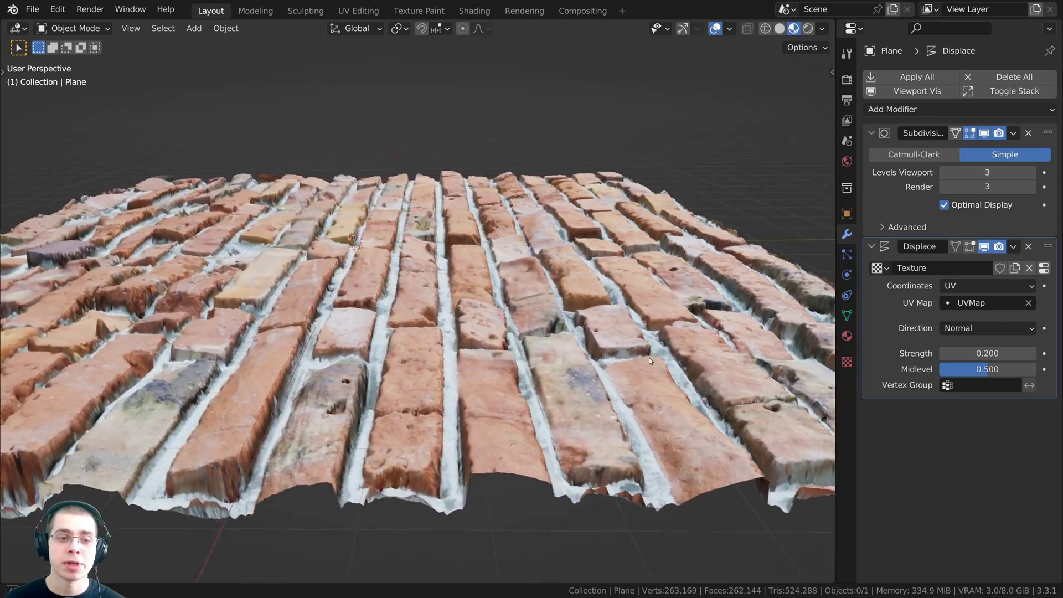
middle_click_drag(649, 358, 863, 325)
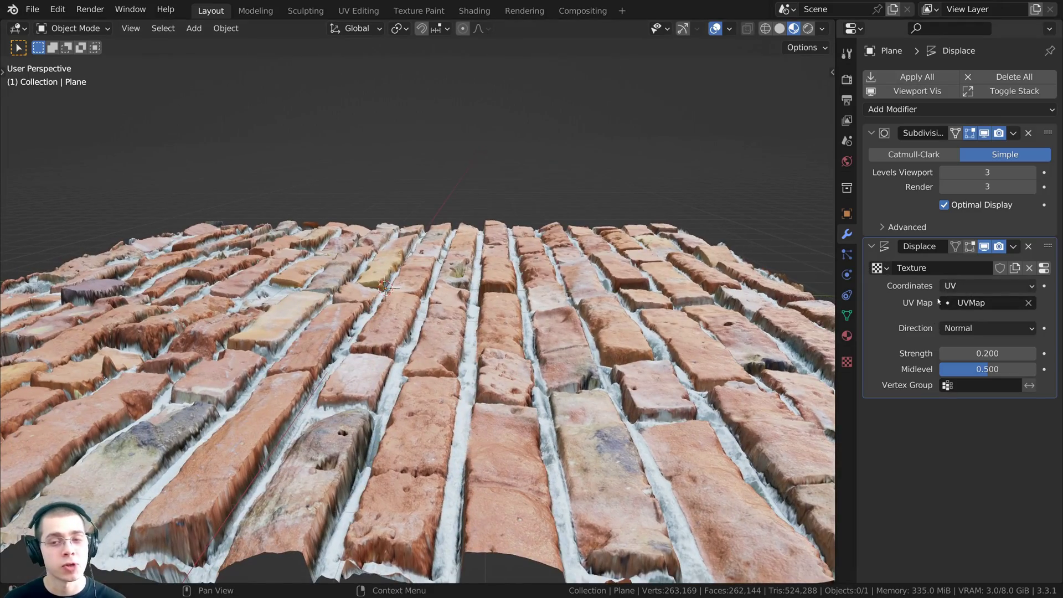
mouse_move(661, 335)
middle_mouse_down()
mouse_move(698, 316)
mouse_move(667, 322)
middle_mouse_up()
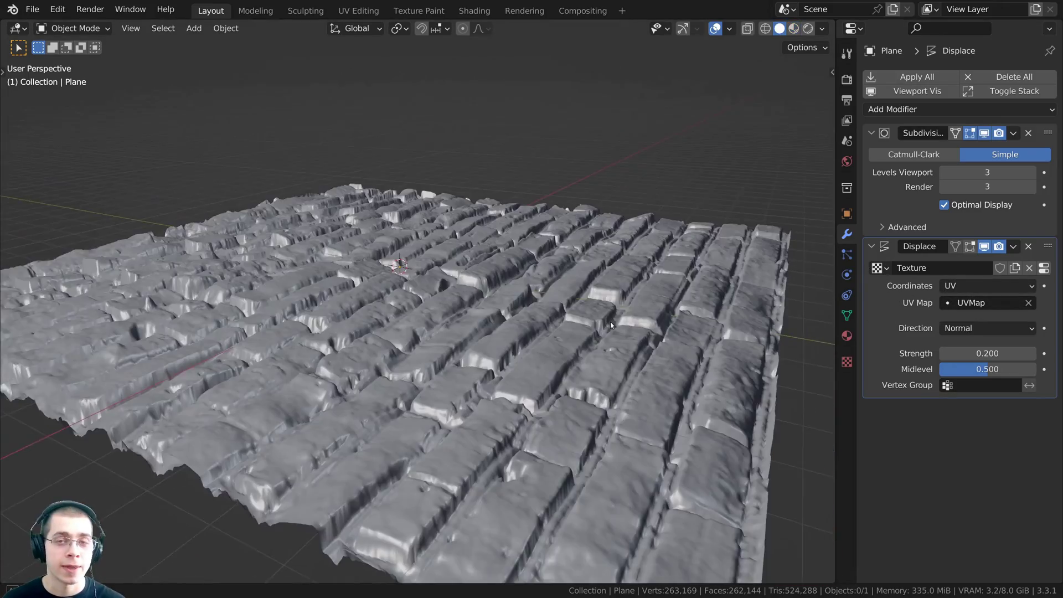
middle_click_drag(611, 322, 583, 324)
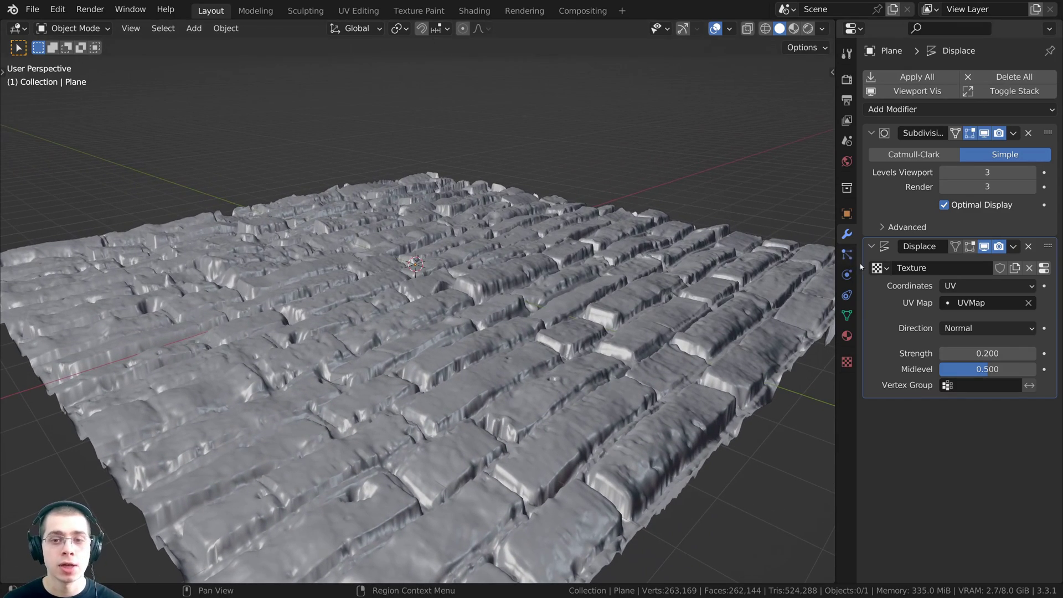
middle_click_drag(520, 333, 655, 365)
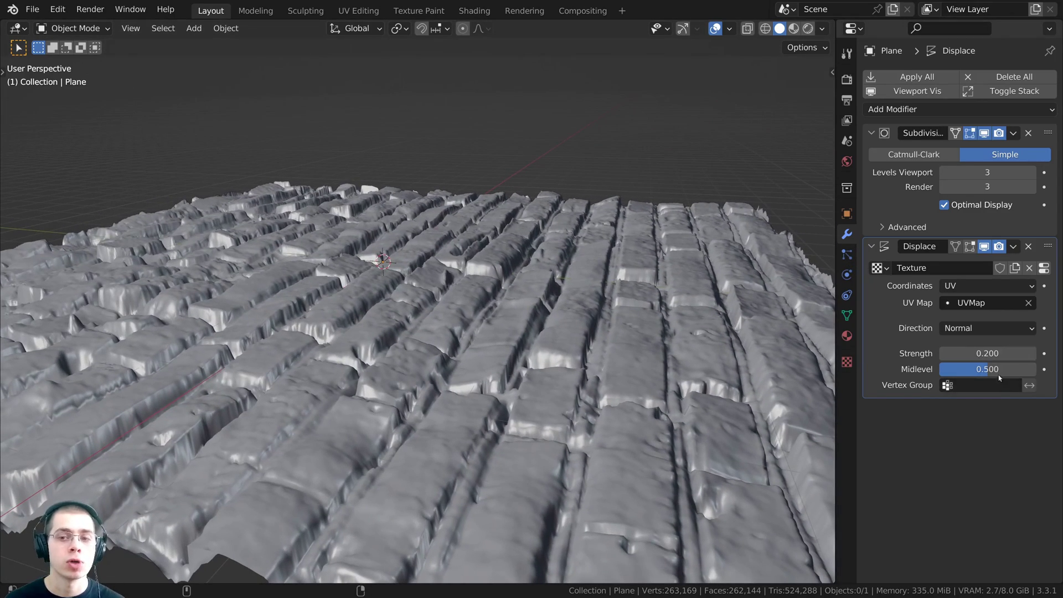
mouse_move(988, 353)
left_mouse_down()
mouse_move(963, 353)
mouse_move(987, 353)
left_mouse_up()
mouse_move(518, 277)
middle_mouse_down()
mouse_move(493, 333)
mouse_move(544, 305)
mouse_move(475, 264)
mouse_move(484, 316)
mouse_move(450, 333)
mouse_move(459, 359)
mouse_move(606, 346)
middle_mouse_up()
Step: Inspect the flat textured brick plane and check its geometry in Edit Mode
scroll(459, 358, "down", 3)
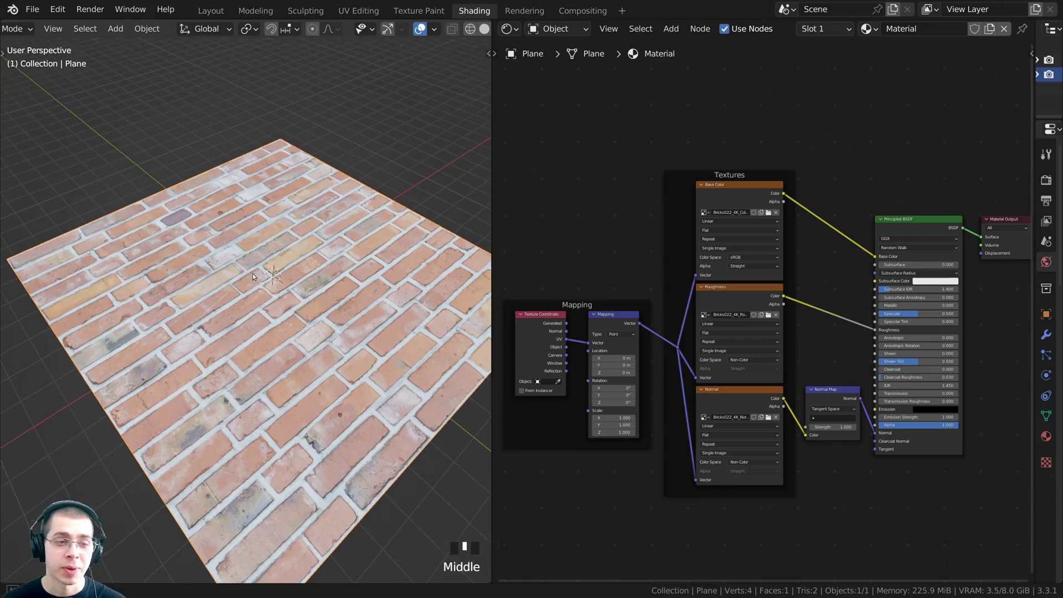
mouse_move(252, 274)
middle_mouse_down()
mouse_move(214, 287)
mouse_move(211, 303)
mouse_move(318, 290)
mouse_move(288, 258)
mouse_move(244, 271)
mouse_move(281, 278)
middle_mouse_up()
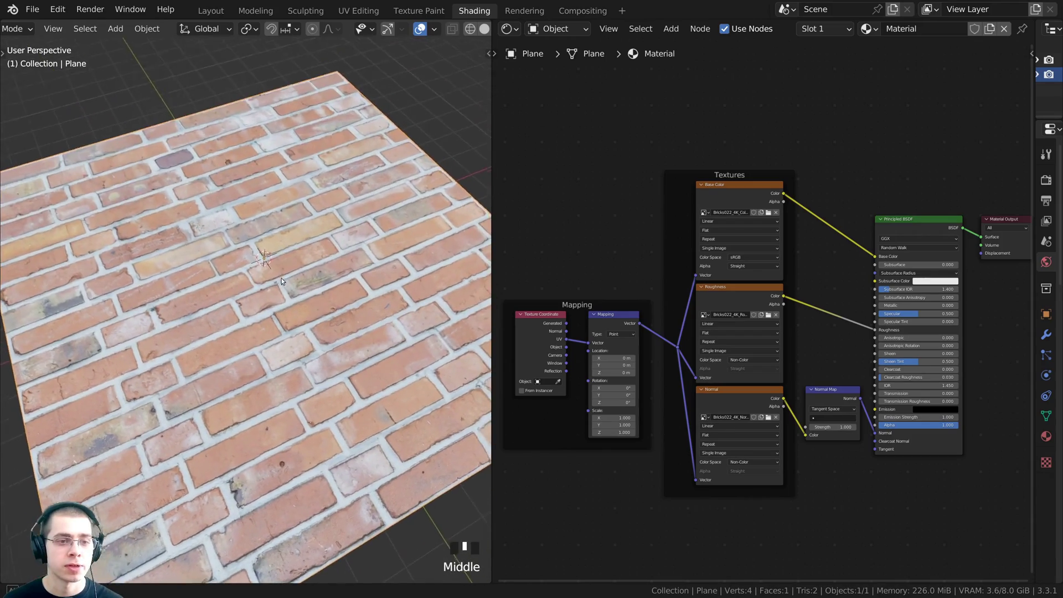
scroll(281, 278, "down", 5)
key("Tab")
middle_click_drag(310, 233, 318, 274)
key("Tab")
Step: Examine the brick material's Base Color, Roughness and Normal texture nodes and how the plane looks with them
scroll(751, 240, "up", 5)
middle_click_drag(752, 239, 733, 213)
scroll(731, 210, "up", 1)
middle_click_drag(707, 171, 704, 167)
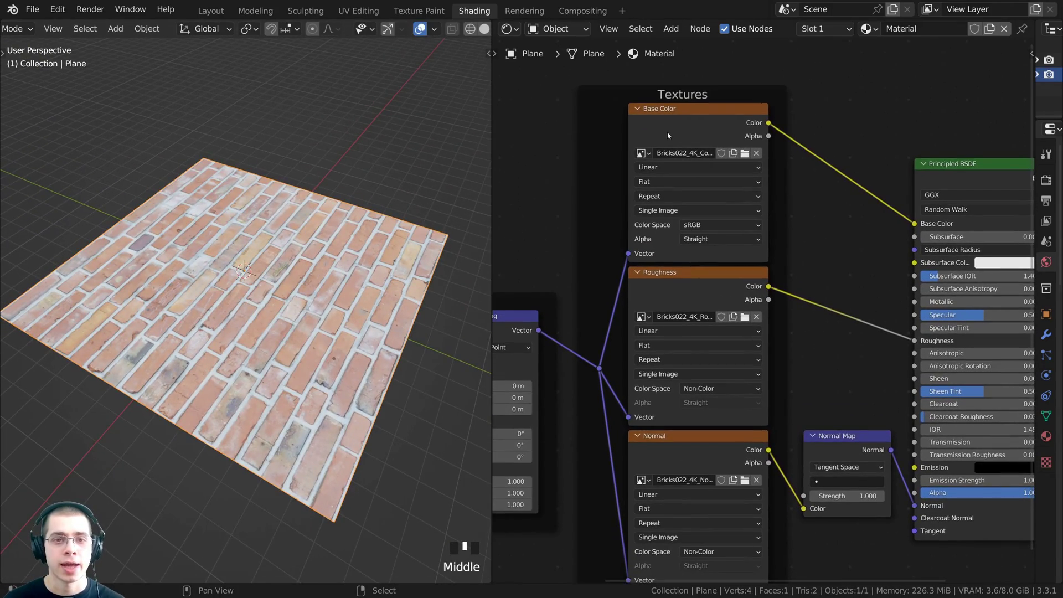
left_click(667, 135)
middle_click_drag(682, 245, 674, 193)
left_click(673, 228)
scroll(643, 287, "down", 2)
mouse_move(641, 287)
middle_mouse_down()
mouse_move(656, 284)
mouse_move(671, 338)
mouse_move(654, 299)
middle_mouse_up()
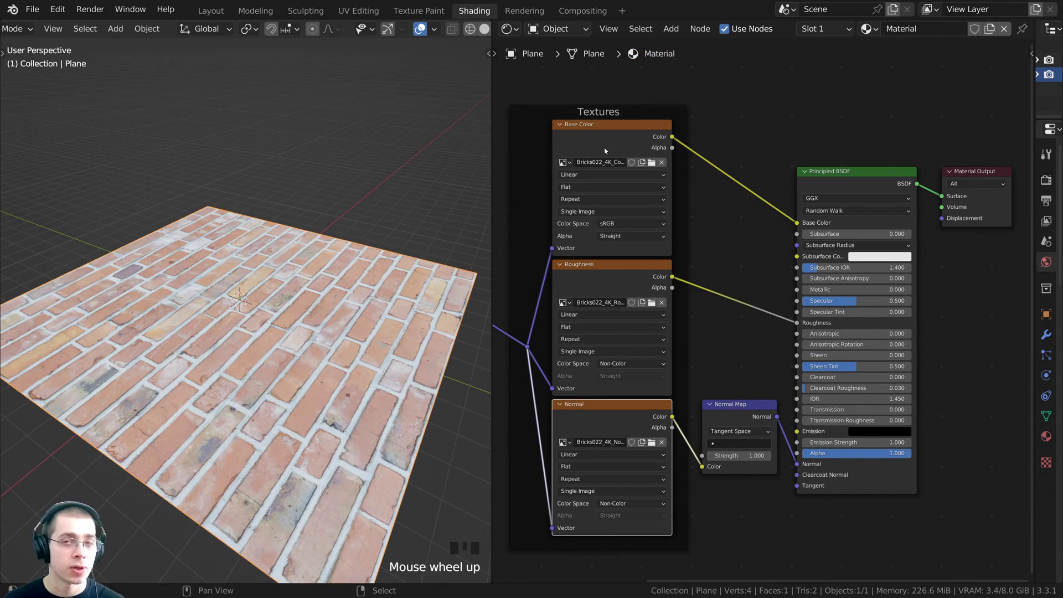
middle_click_drag(299, 288, 315, 351)
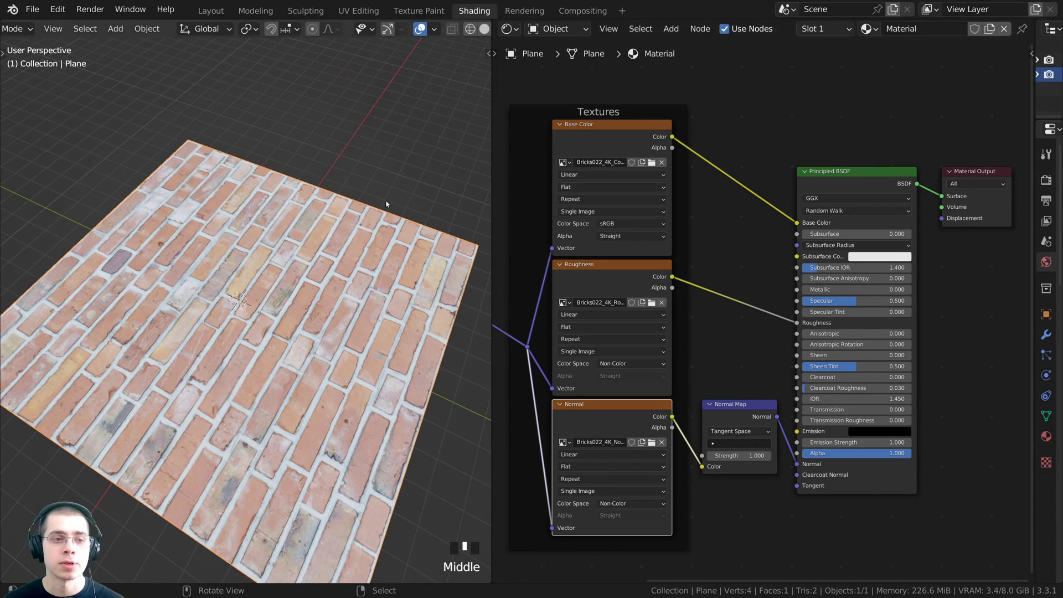
middle_click_drag(349, 212, 330, 225)
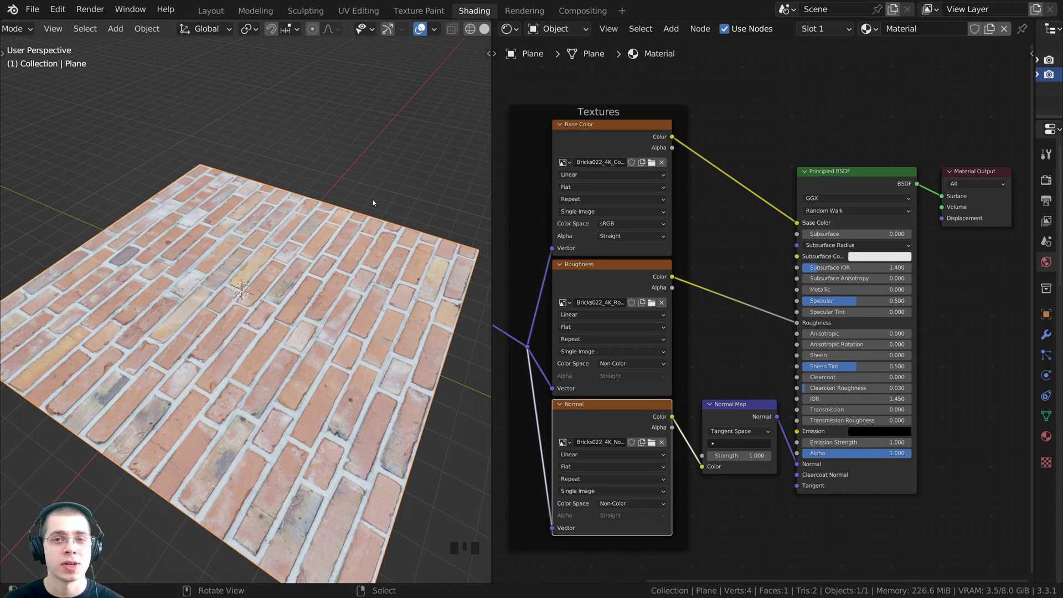
middle_click_drag(292, 298, 252, 299)
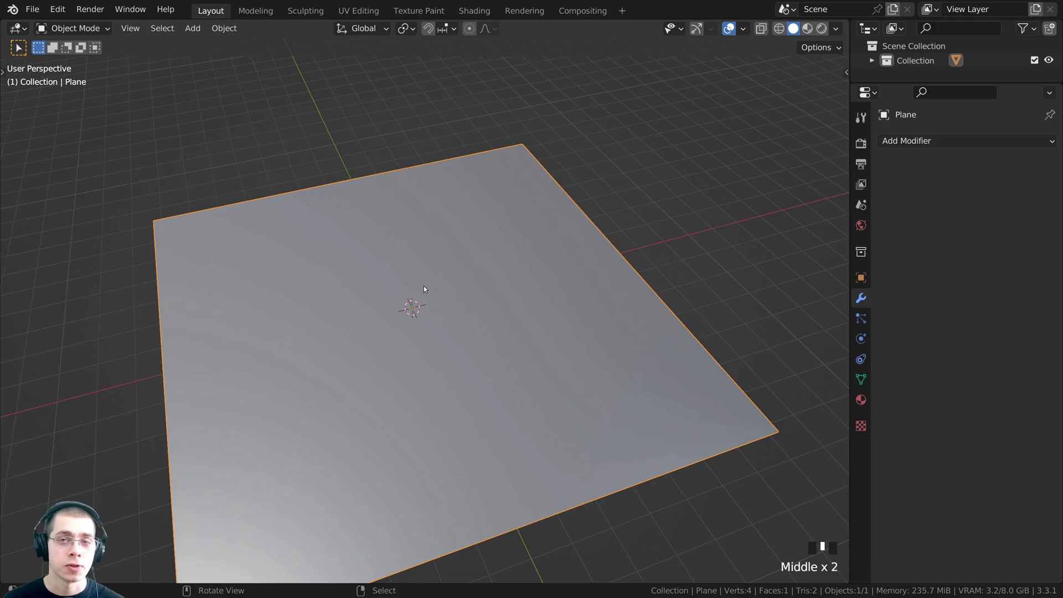
Step: Examine the plane's corner vertices one by one in Edit Mode and return to Object Mode
middle_click_drag(408, 238, 387, 323)
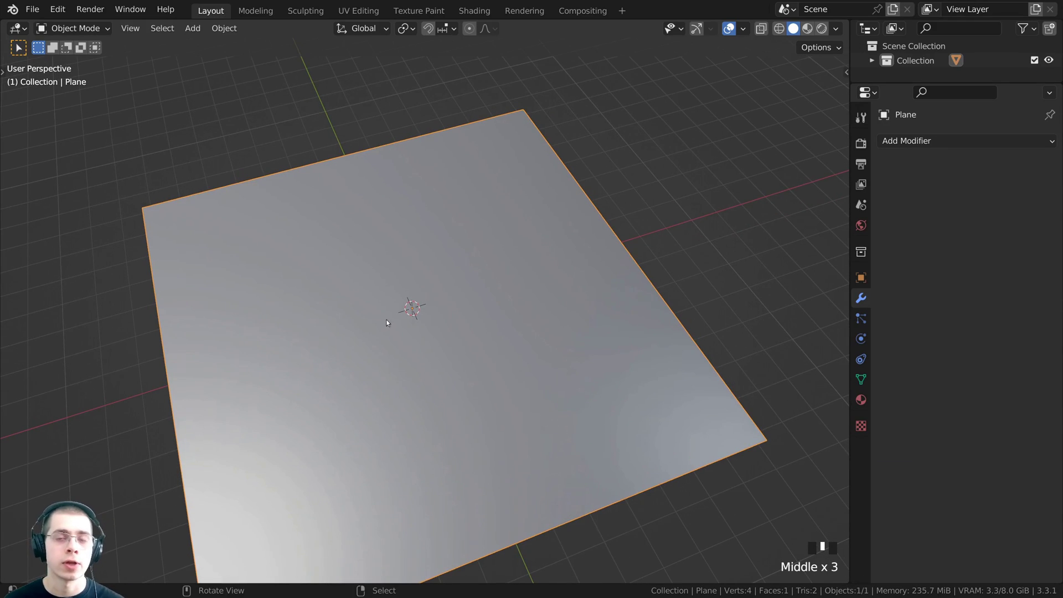
scroll(418, 274, "up", 2)
scroll(436, 236, "down", 3)
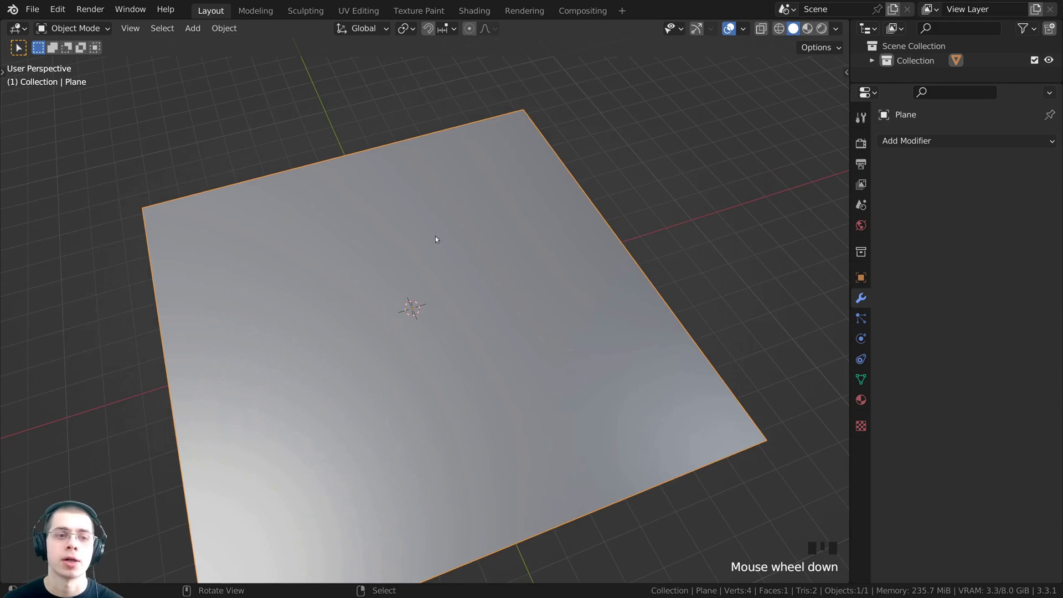
key("Tab")
right_click(713, 415)
right_click(516, 142)
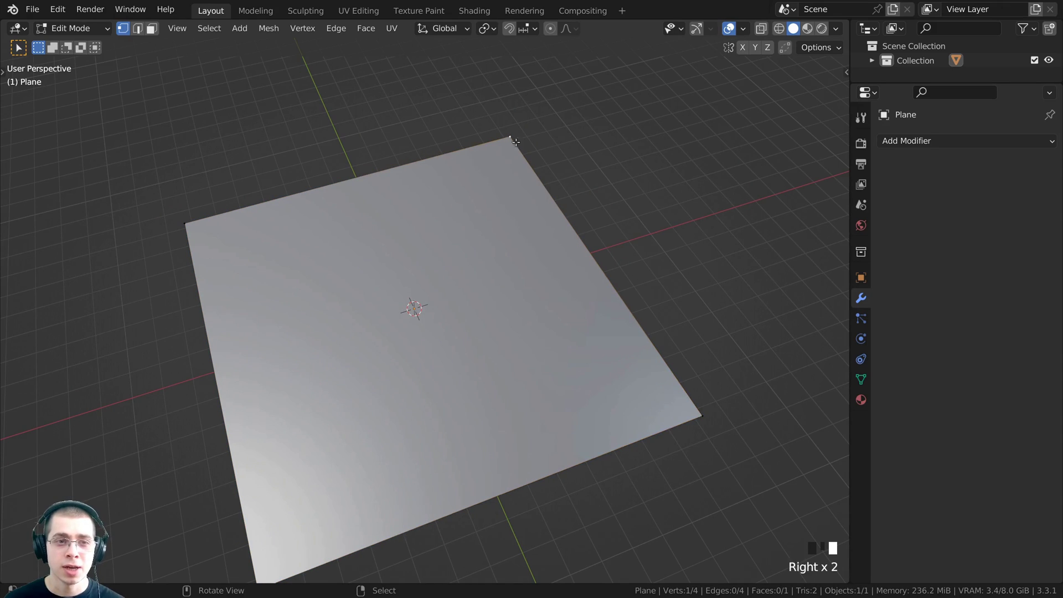
right_click(184, 218)
scroll(272, 535, "down", 1)
right_click(285, 531)
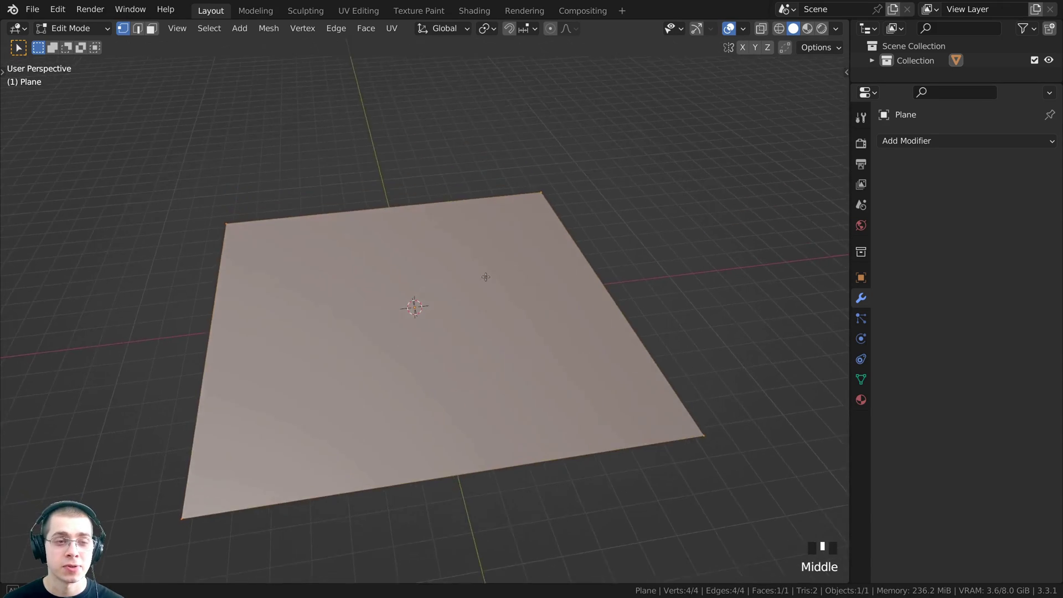
middle_click_drag(486, 276, 421, 294)
scroll(421, 294, "down", 1)
key("Tab")
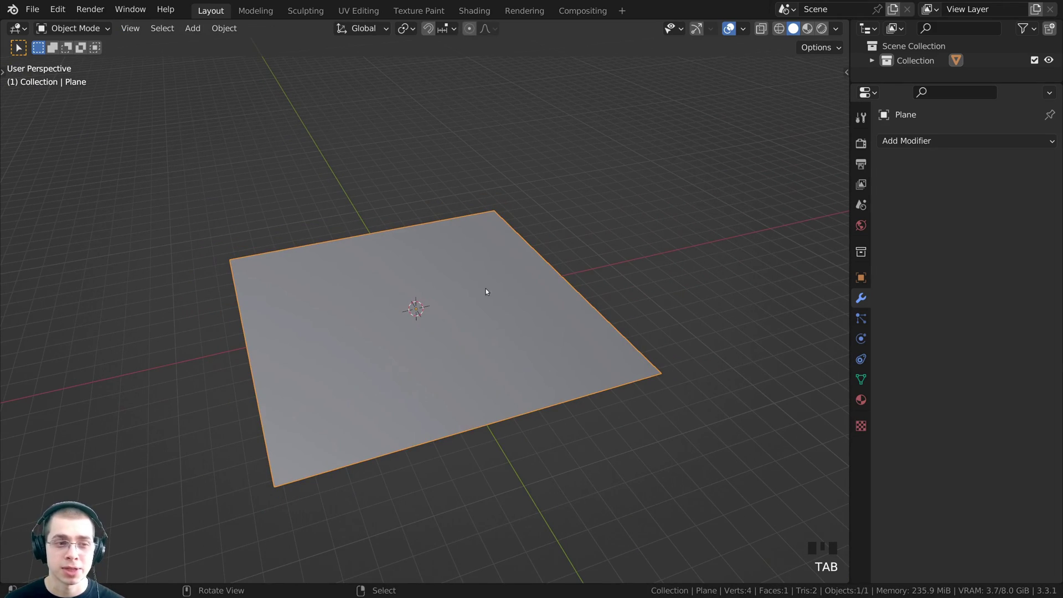
middle_click_drag(487, 292, 487, 304)
scroll(480, 221, "up", 1)
Step: Select the plane's entire mesh in Edit Mode and subdivide it once
key("Tab")
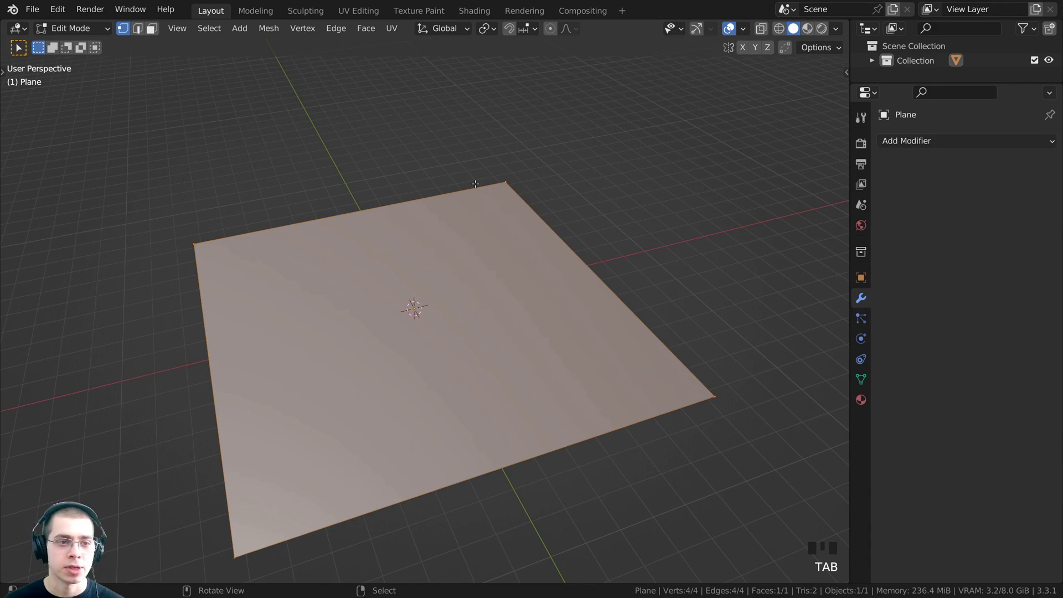
left_click(471, 187)
key("a")
key("a")
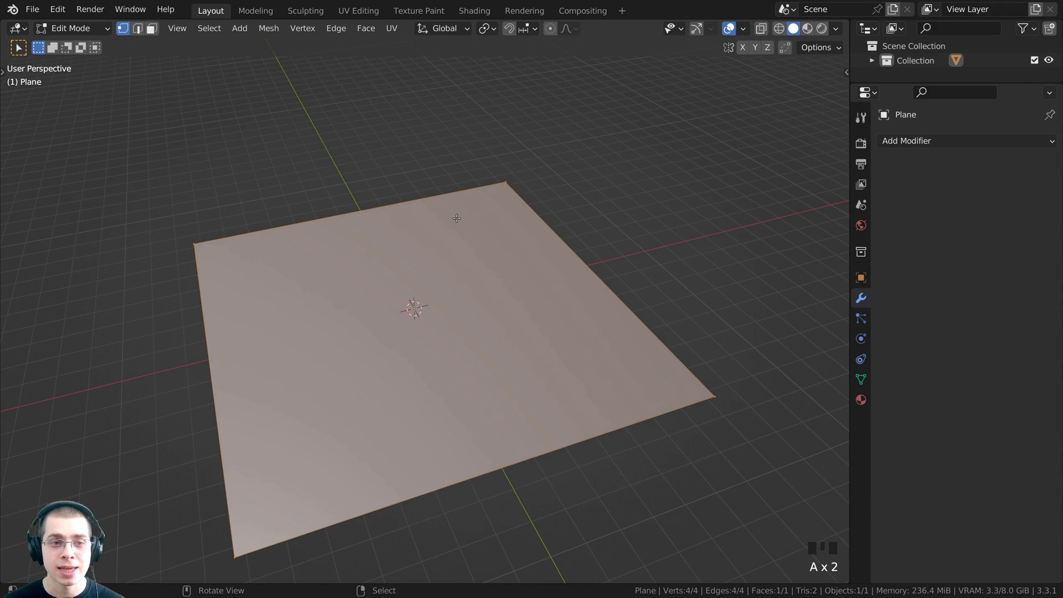
middle_click_drag(460, 200, 471, 189, "shift")
scroll(471, 189, "up", 1)
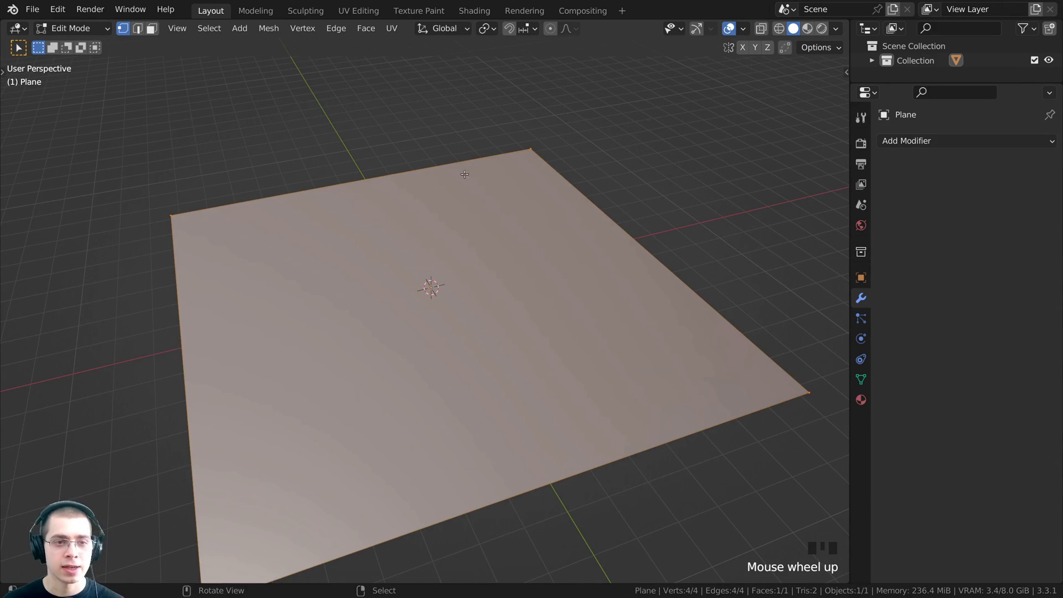
right_click(454, 161)
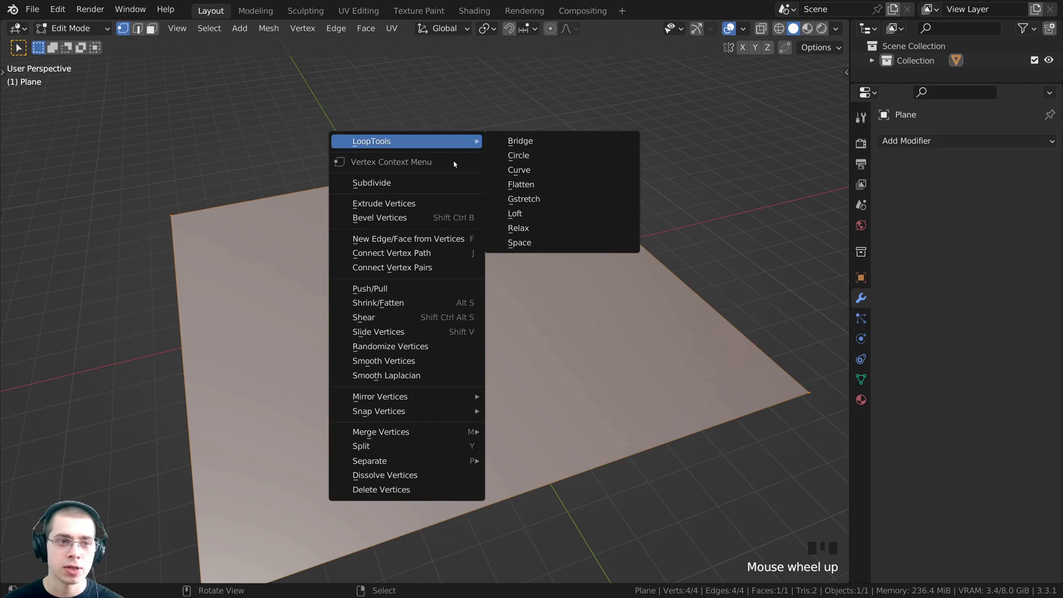
left_click(368, 184)
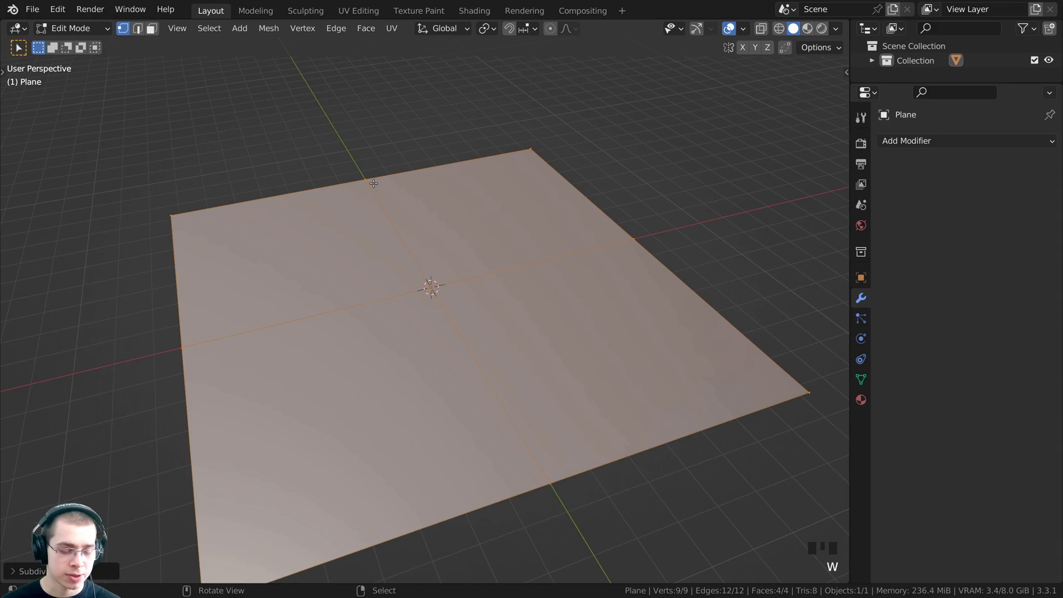
Step: Subdivide the fully selected plane mesh five more times to form a dense grid
key("w")
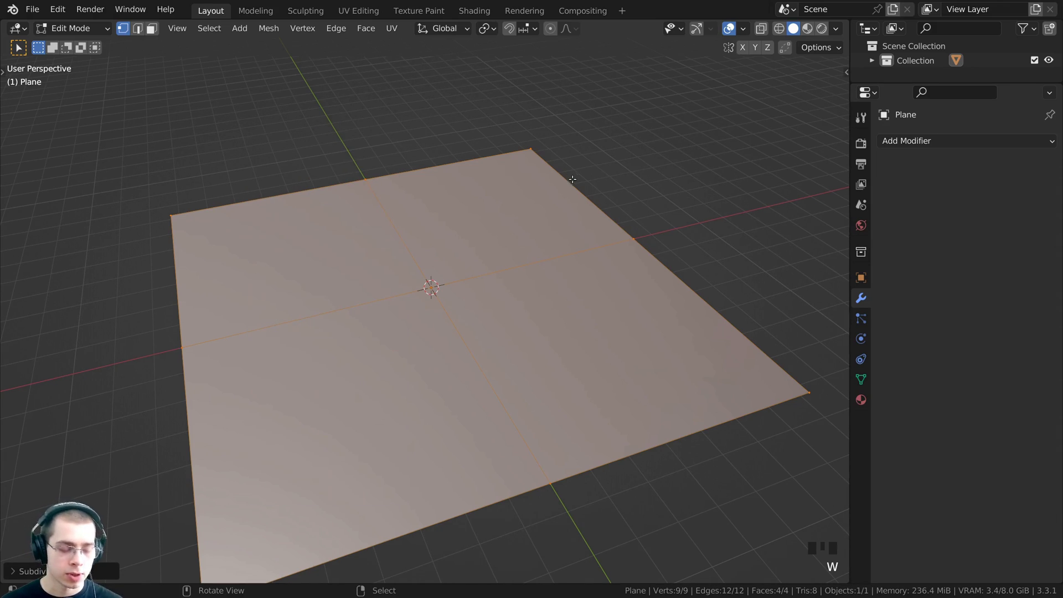
key("w")
left_click(458, 164)
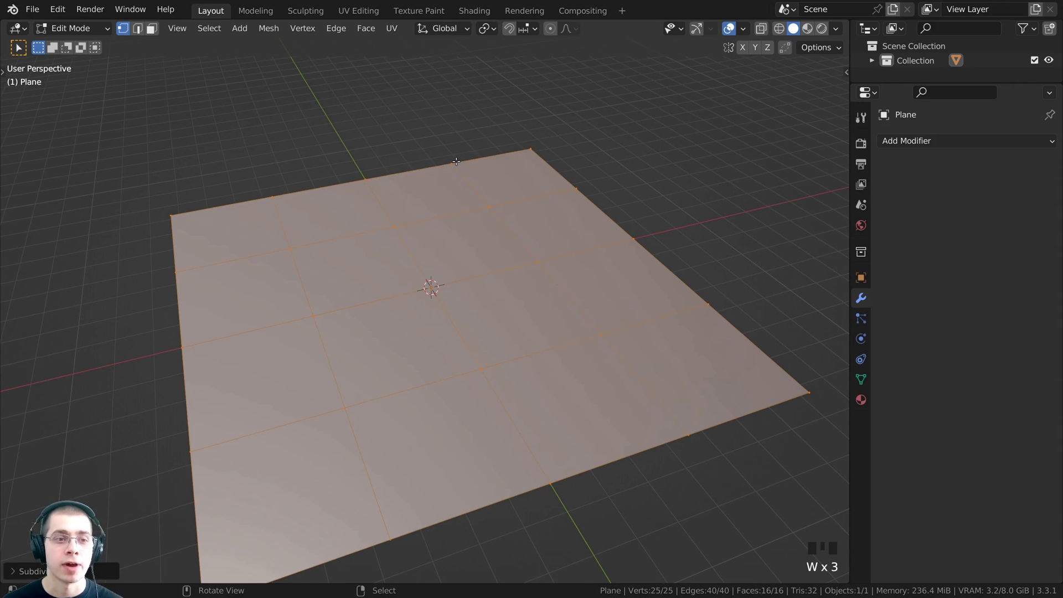
key("w")
left_click(458, 164)
key("w")
left_click(458, 164)
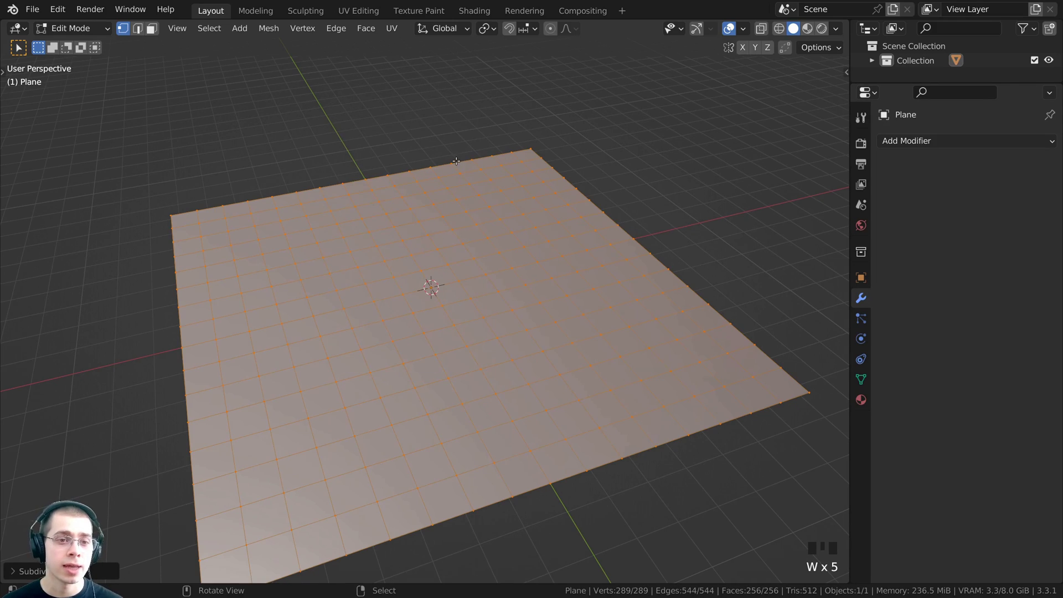
key("w")
left_click(457, 165)
key("w")
left_click(457, 164)
middle_click_drag(551, 264, 522, 310)
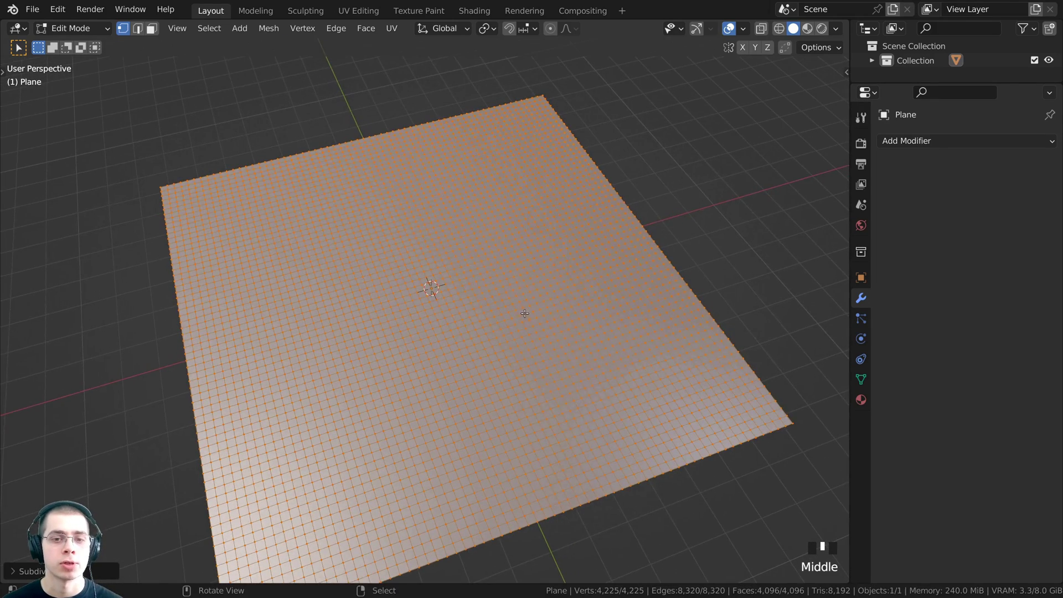
Step: Return to Object Mode and add a Subdivision Surface modifier to the plane
key("Tab")
key("Tab")
key("Tab")
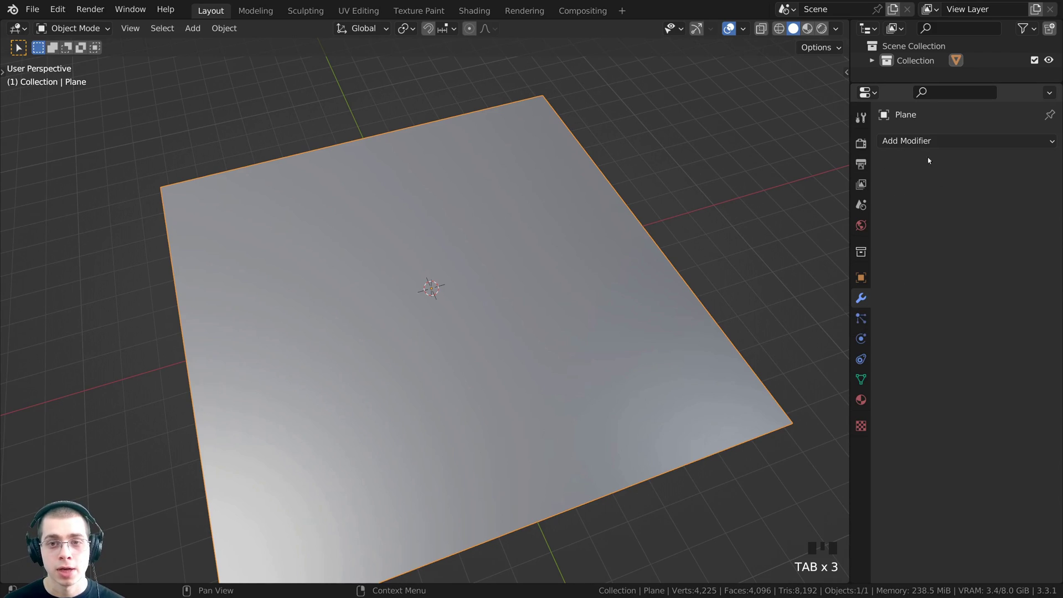
left_click(896, 143)
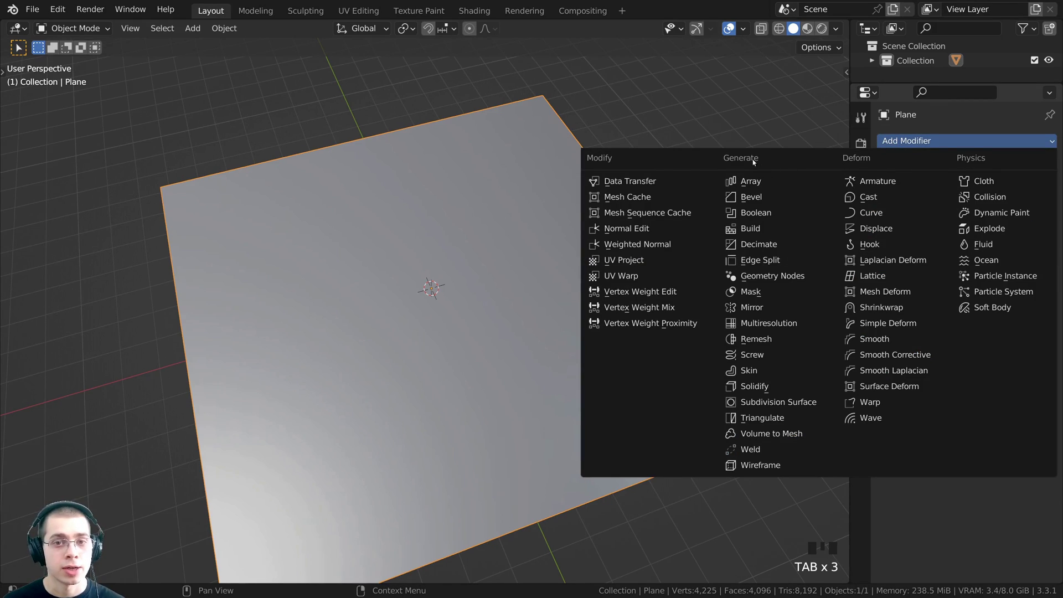
left_click(771, 408)
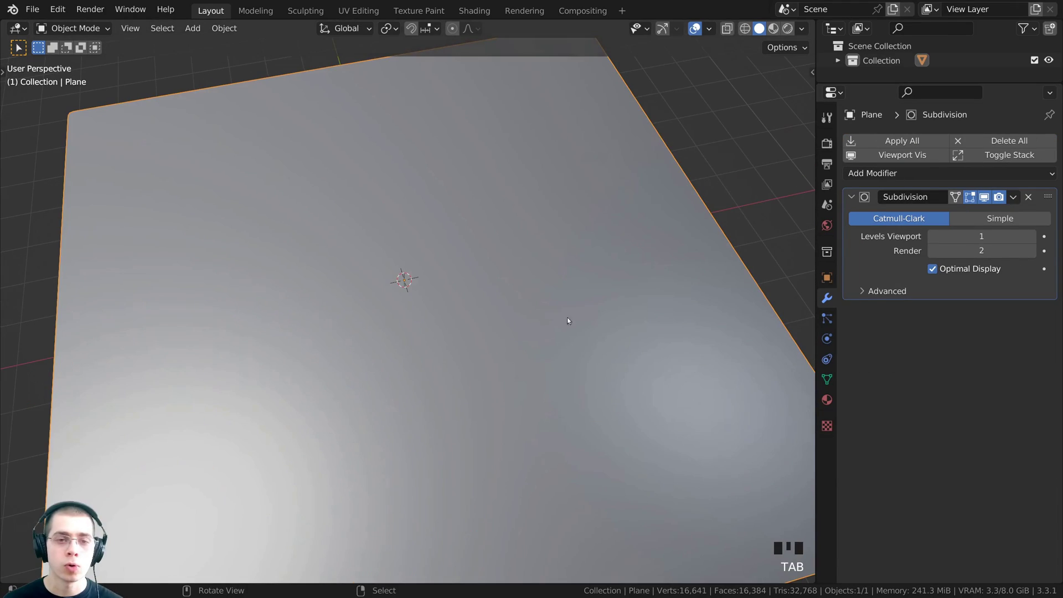
Step: Check the plane's underlying mesh in Edit Mode with the Subdivision modifier active
key("Tab")
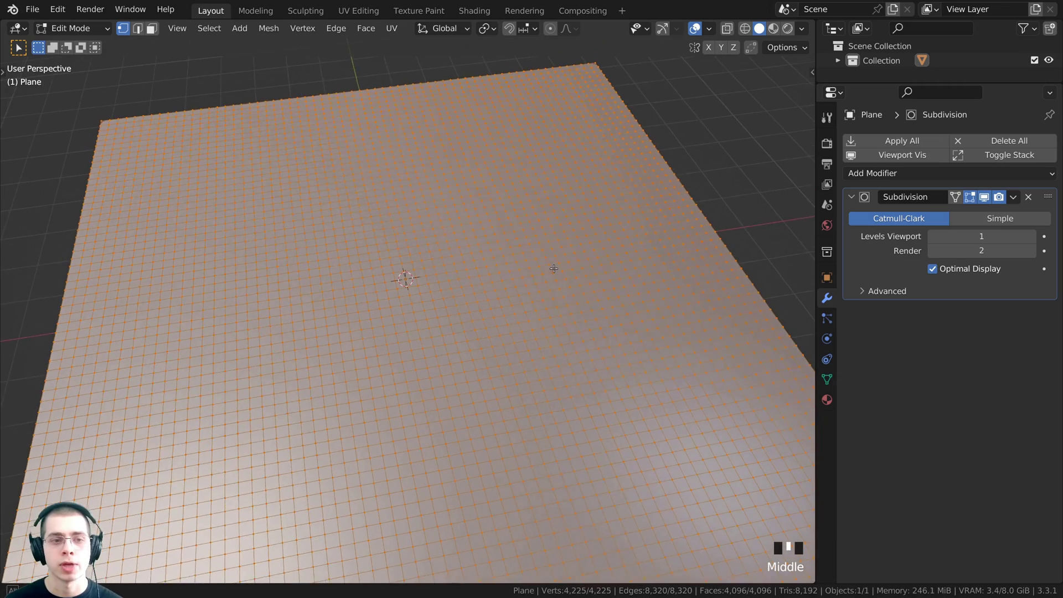
key("a")
key("a")
key("a")
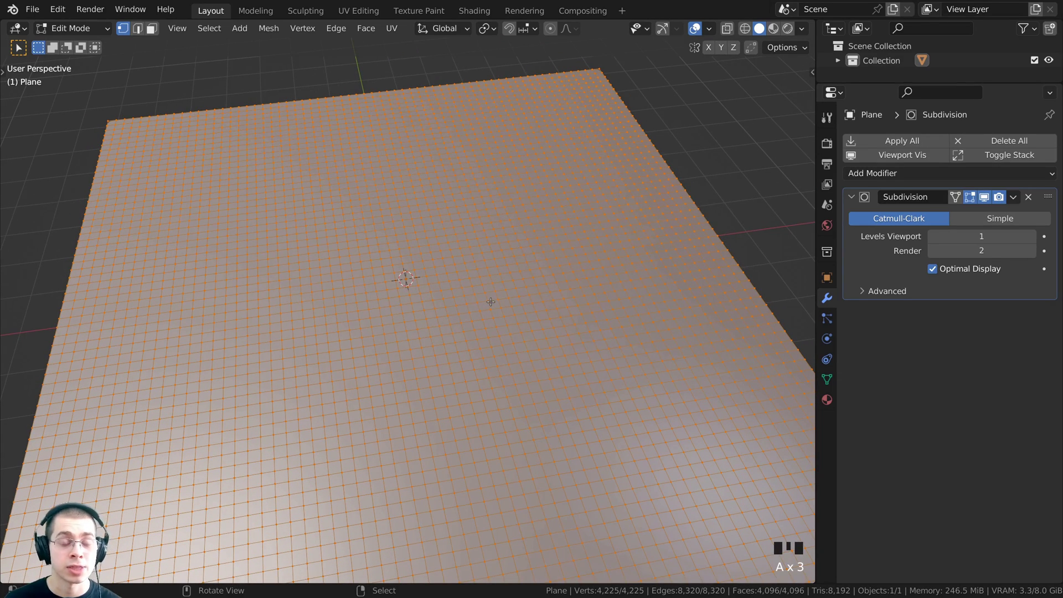
key("Tab")
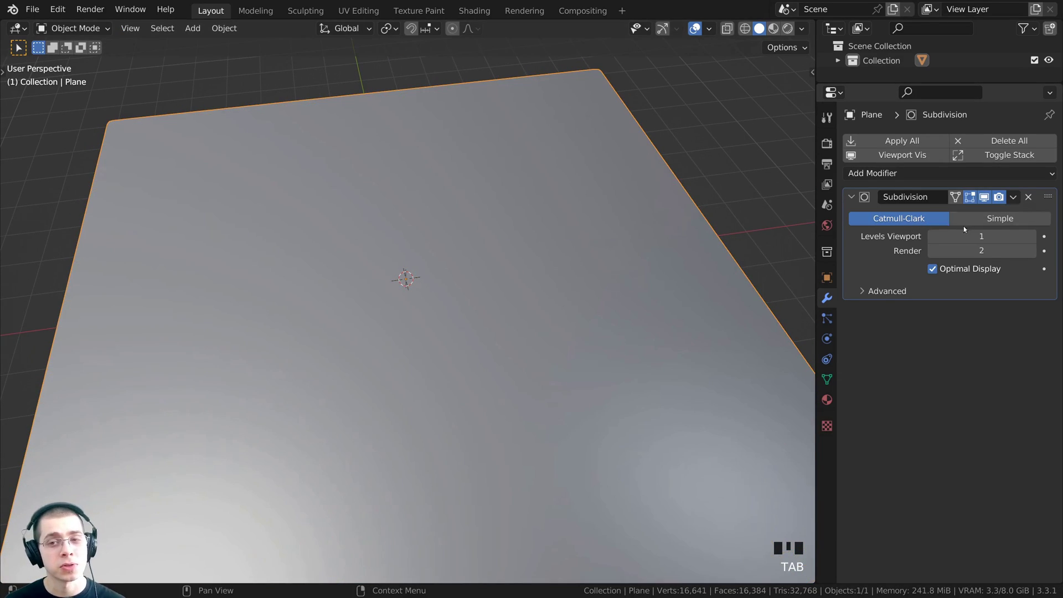
Step: Set the Subdivision modifier's viewport levels to 2 and examine the plane's corner in Edit Mode and Object Mode
middle_click_drag(633, 282, 497, 318)
scroll(548, 329, "up", 2)
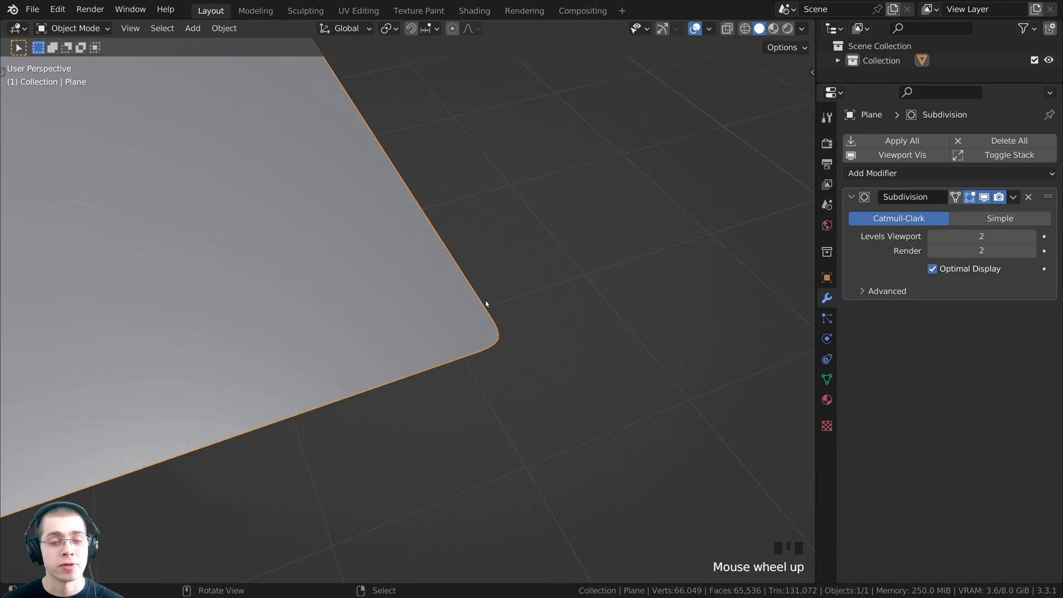
middle_click_drag(481, 304, 463, 346)
scroll(469, 338, "down", 2)
key("Tab")
scroll(410, 270, "down", 1)
key("Tab")
scroll(411, 269, "up", 1)
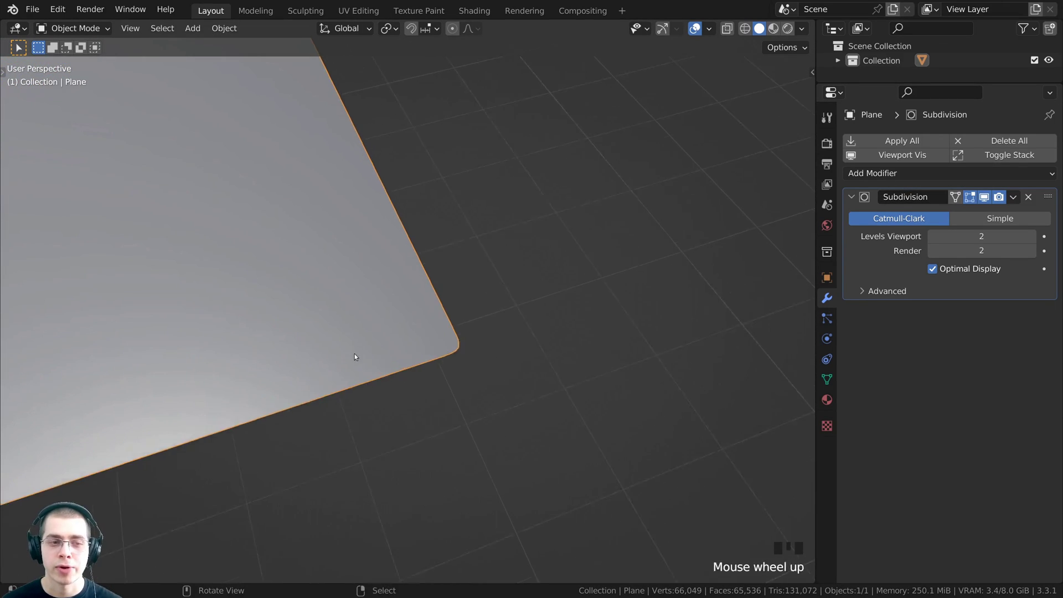
middle_click_drag(353, 360, 543, 354)
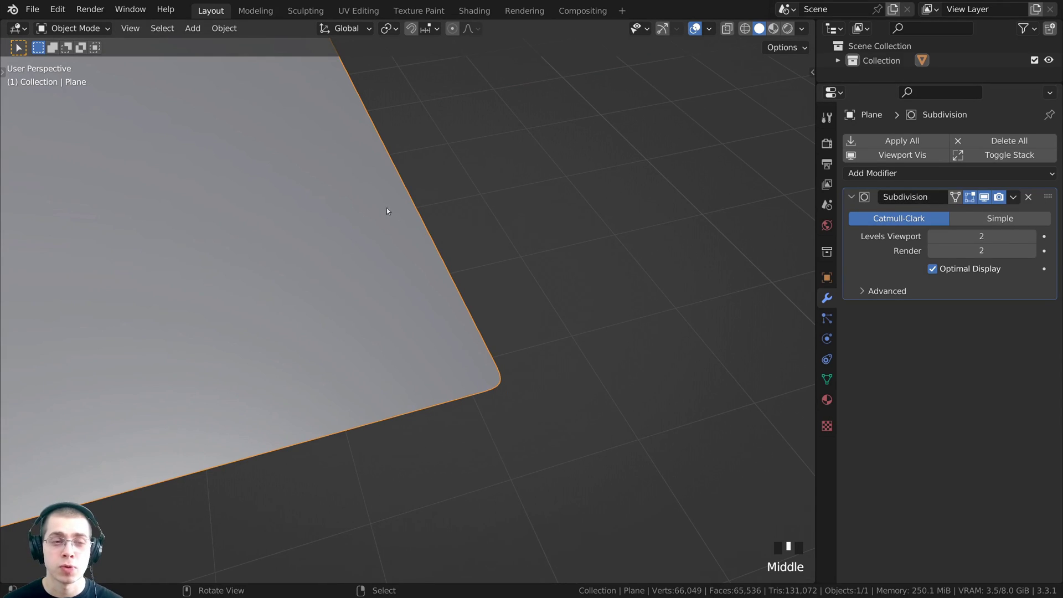
middle_click_drag(386, 429, 537, 315, "shift")
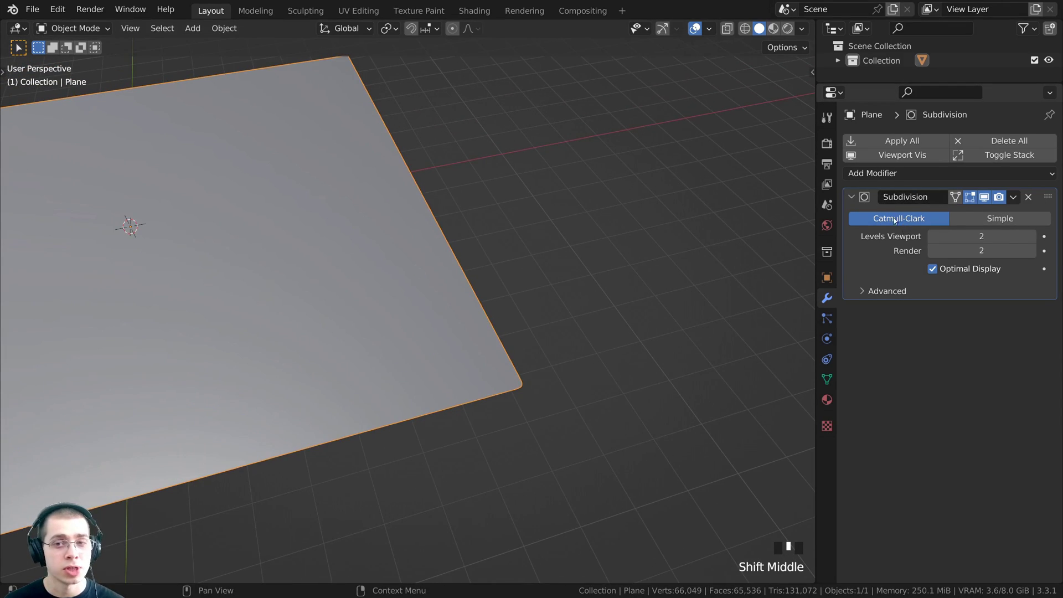
Step: Switch the plane's Subdivision modifier to Simple and examine the plane's corner
left_click(981, 220)
scroll(583, 377, "up", 3)
scroll(570, 350, "up", 1)
scroll(371, 248, "down", 3)
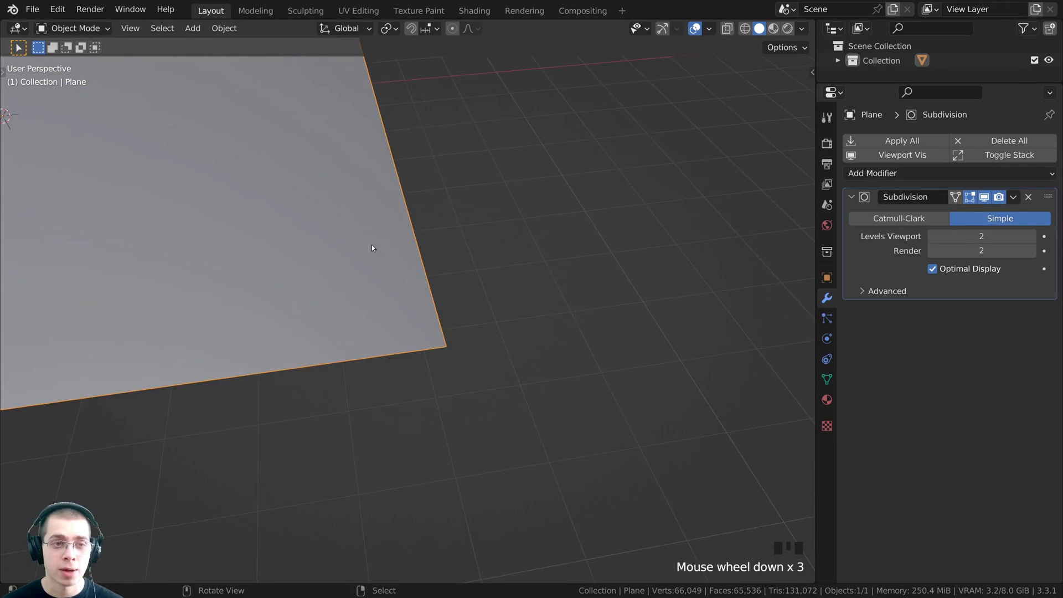
scroll(442, 334, "up", 4)
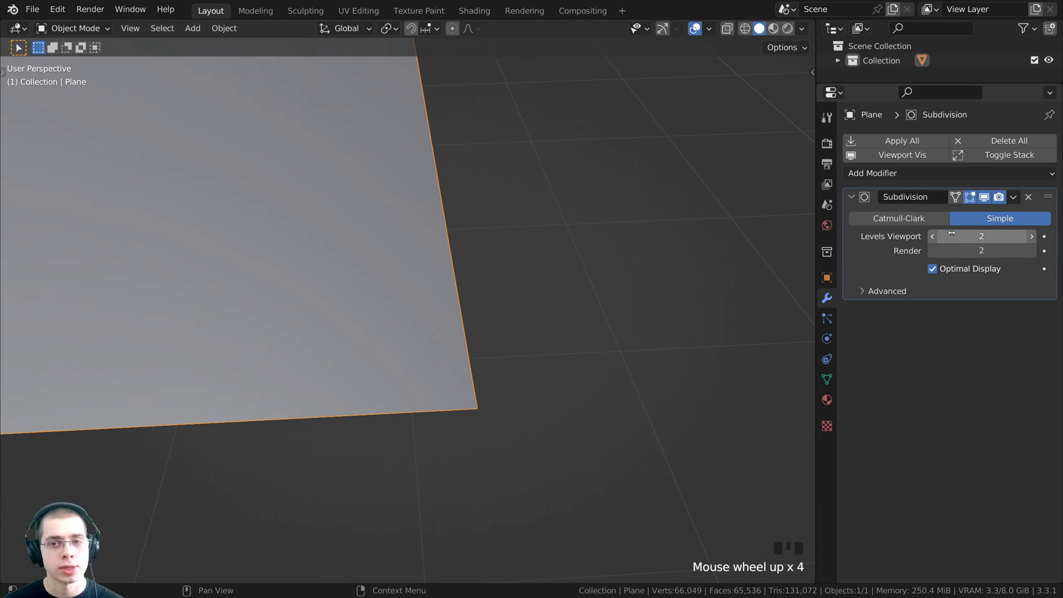
scroll(399, 300, "down", 4)
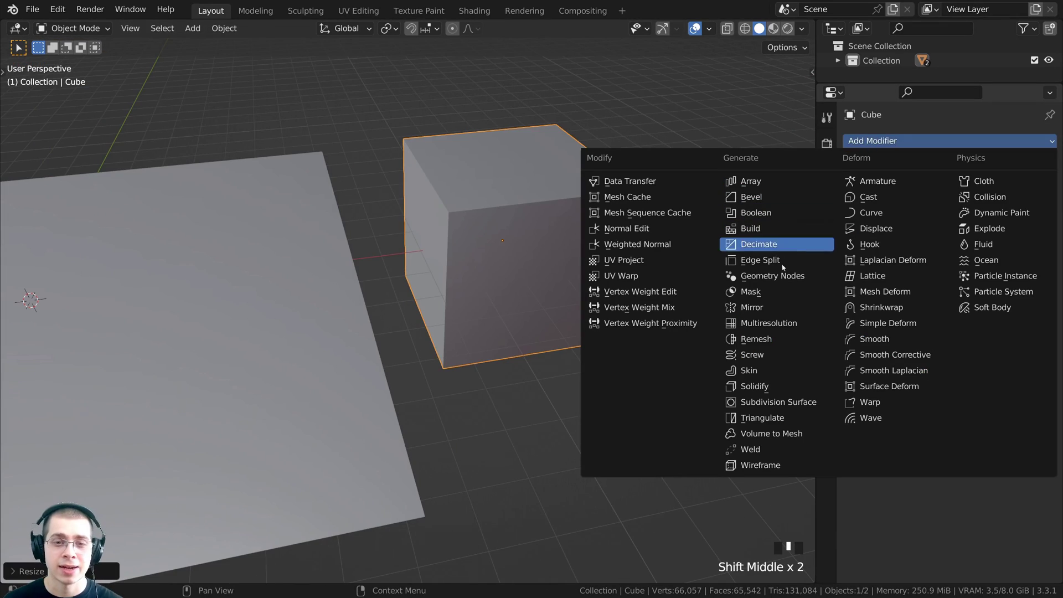
Step: Add a Subdivision Surface modifier to the cube and set both its viewport and render levels to 4
left_click(791, 403)
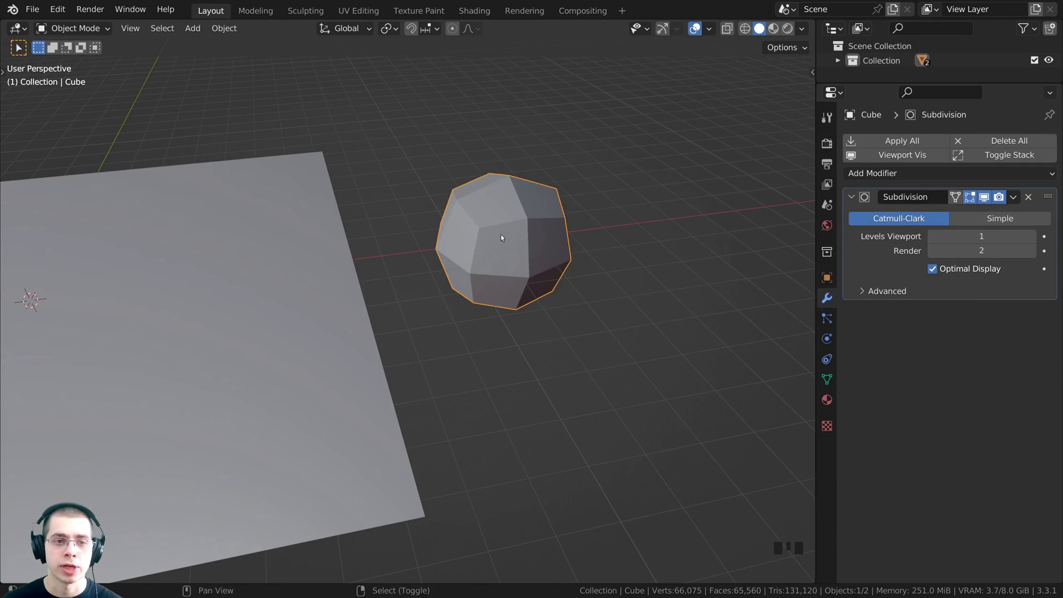
scroll(501, 234, "up", 2)
left_click(1032, 237)
left_click(1032, 237)
left_click(1033, 251)
left_click(1033, 251)
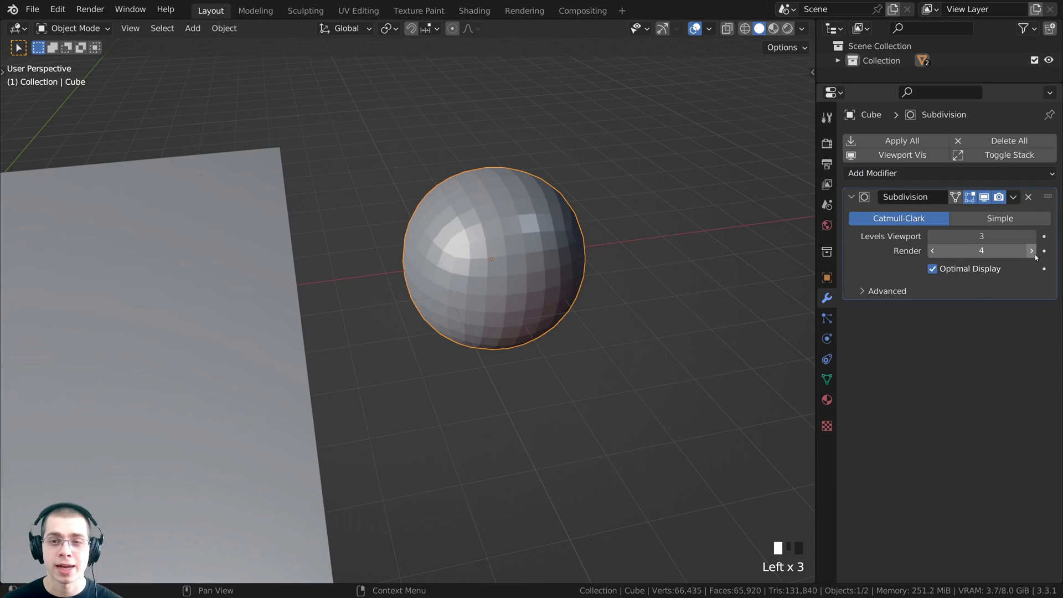
left_click(1031, 237)
middle_click_drag(619, 202, 572, 200)
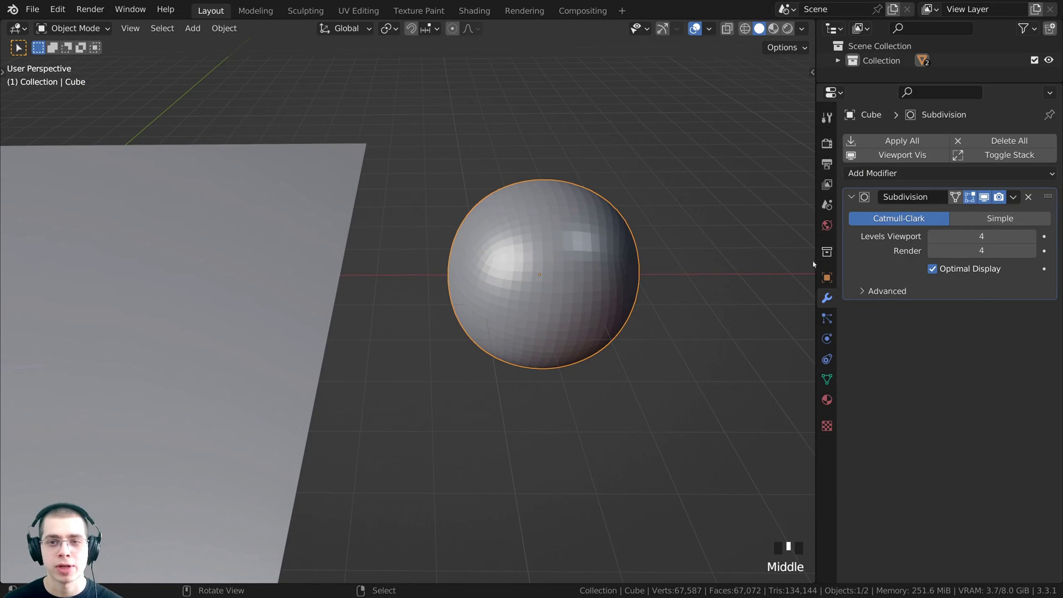
Step: Switch the cube's Subdivision modifier to Simple to compare it with Catmull-Clark smoothing
left_click(982, 221)
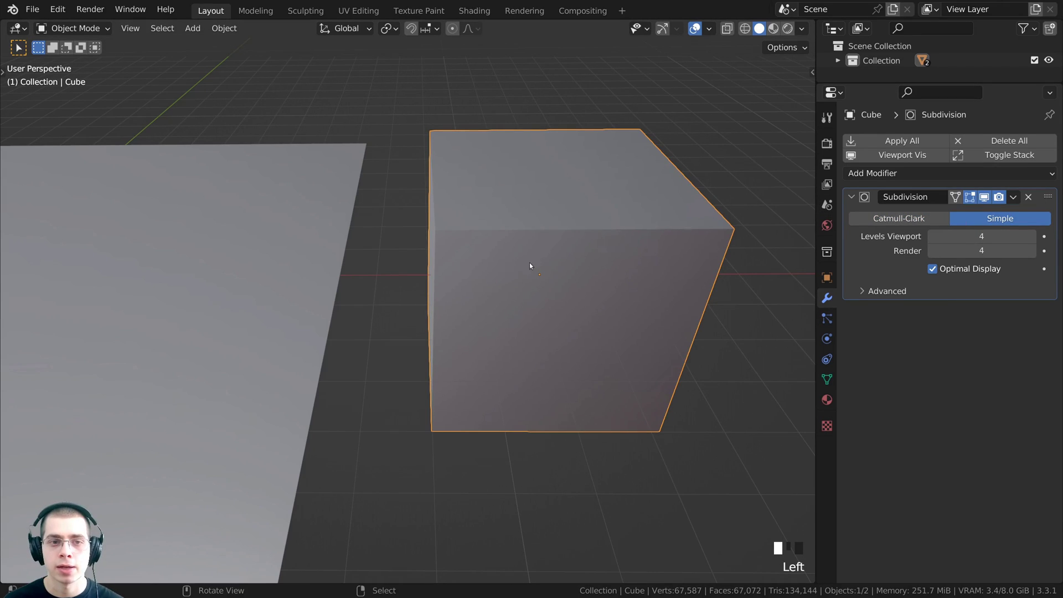
scroll(501, 237, "down", 2)
middle_click_drag(501, 237, 694, 224, "shift")
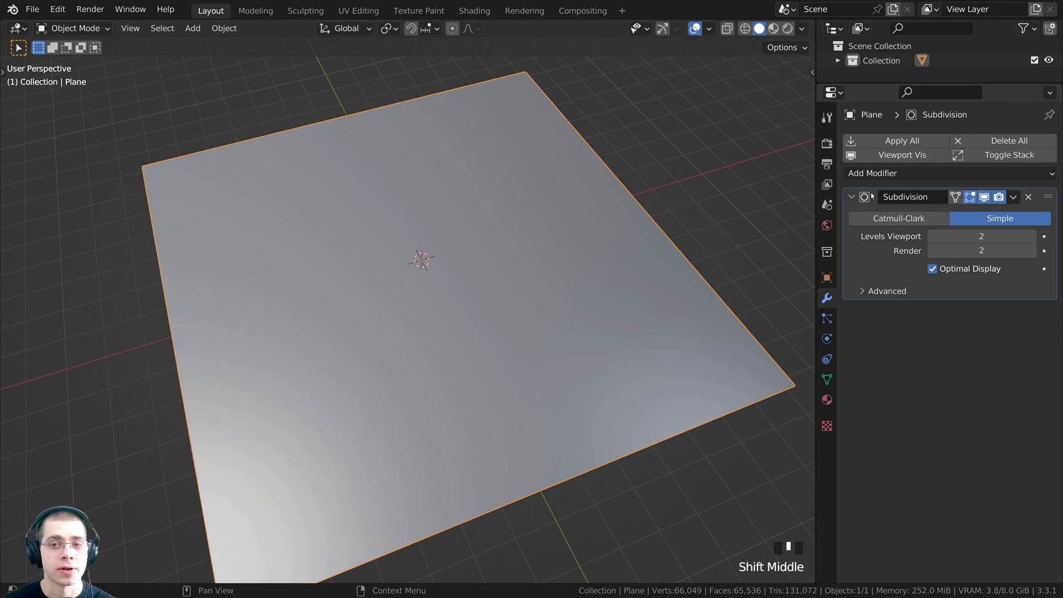
Step: Add a Displace modifier to the plane below the Subdivision modifier and view the plane from a lower angle
left_click(865, 174)
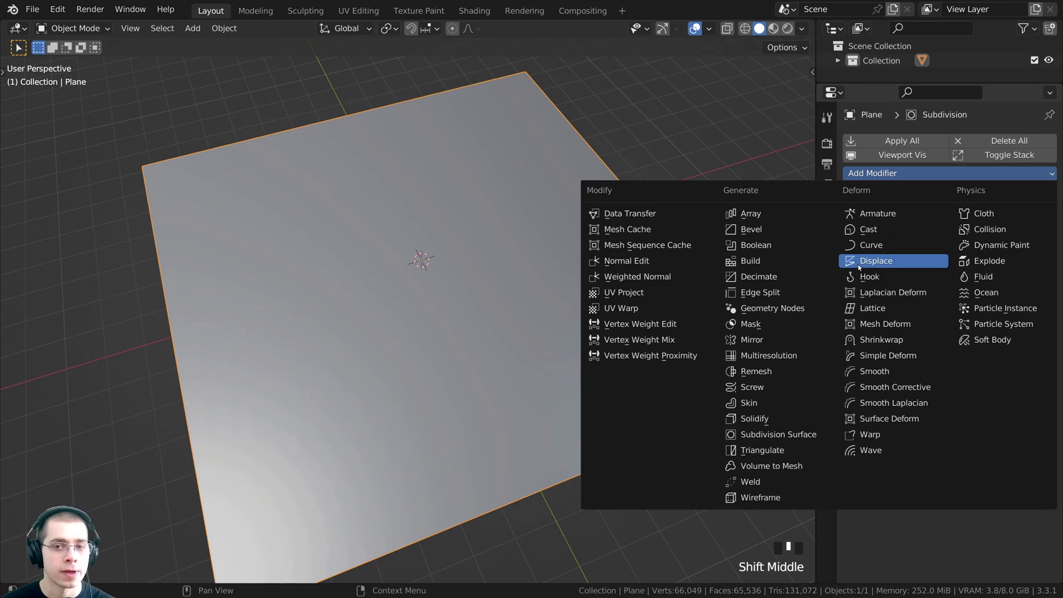
left_click(884, 264)
scroll(510, 387, "down", 3)
middle_click_drag(510, 387, 519, 297)
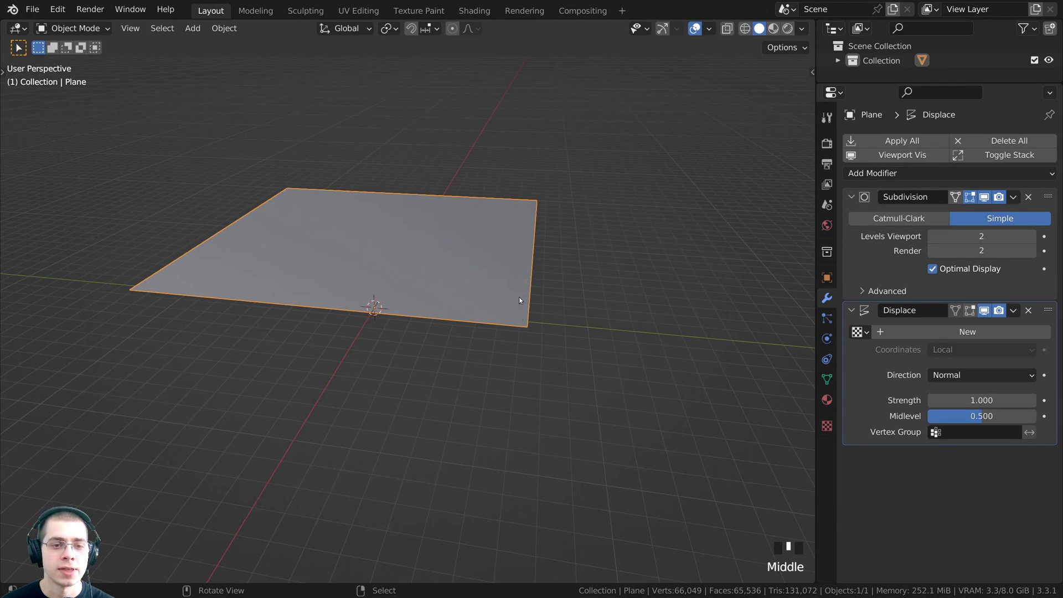
scroll(528, 408, "up", 2)
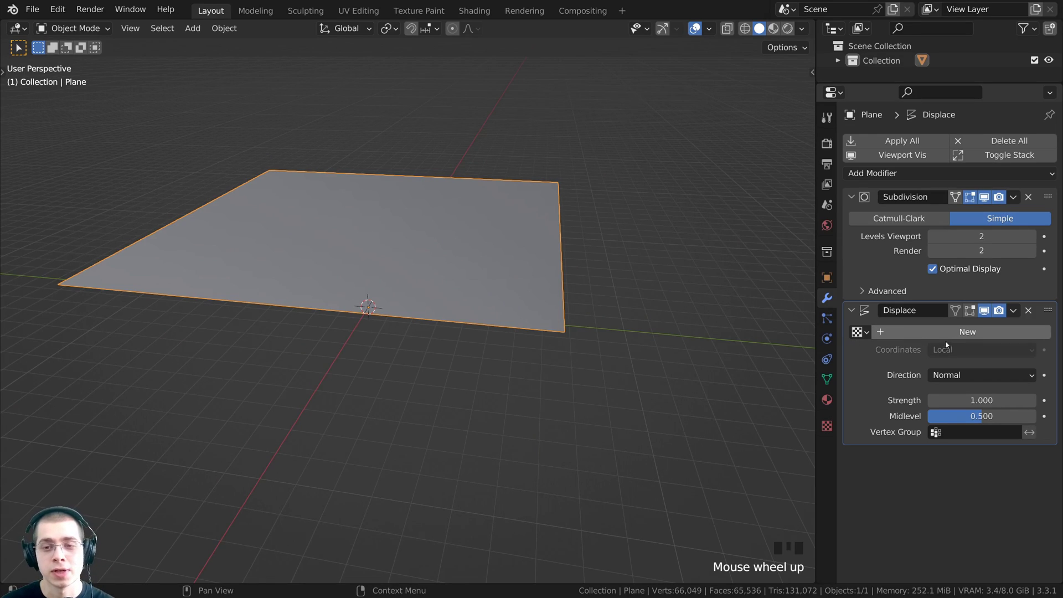
middle_click_drag(380, 268, 736, 339, "shift")
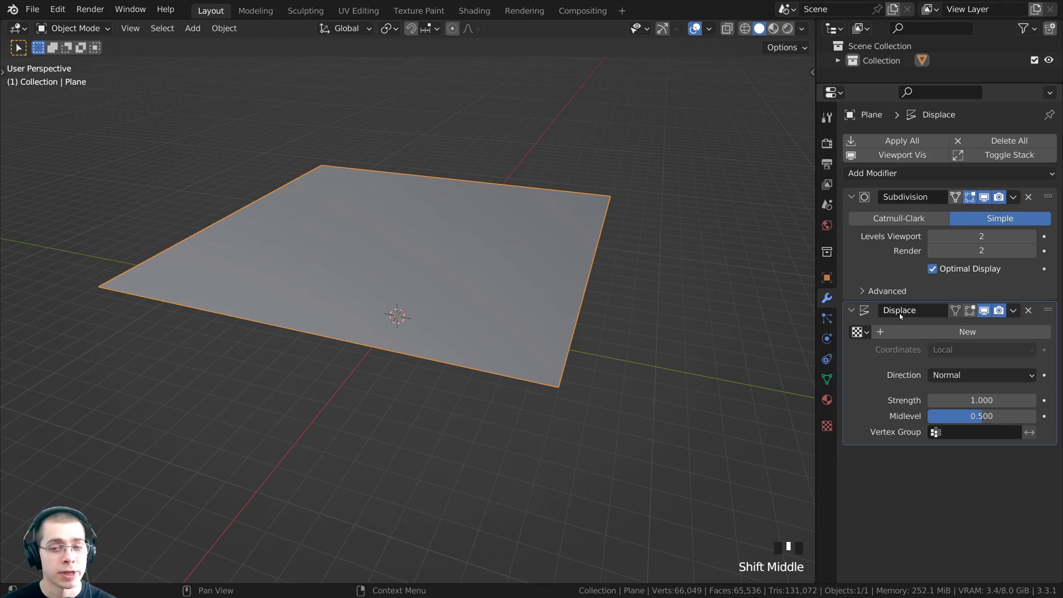
Step: Move the plane's Displace modifier above Subdivision, and return it to its place below Subdivision
left_click_drag(1048, 311, 1044, 191)
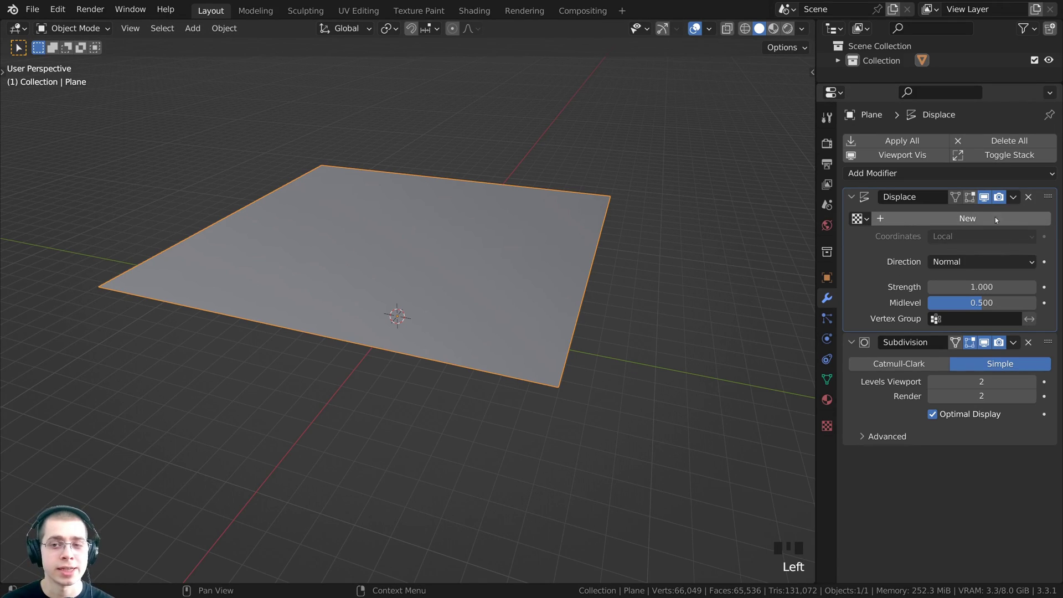
left_click_drag(909, 335, 908, 190)
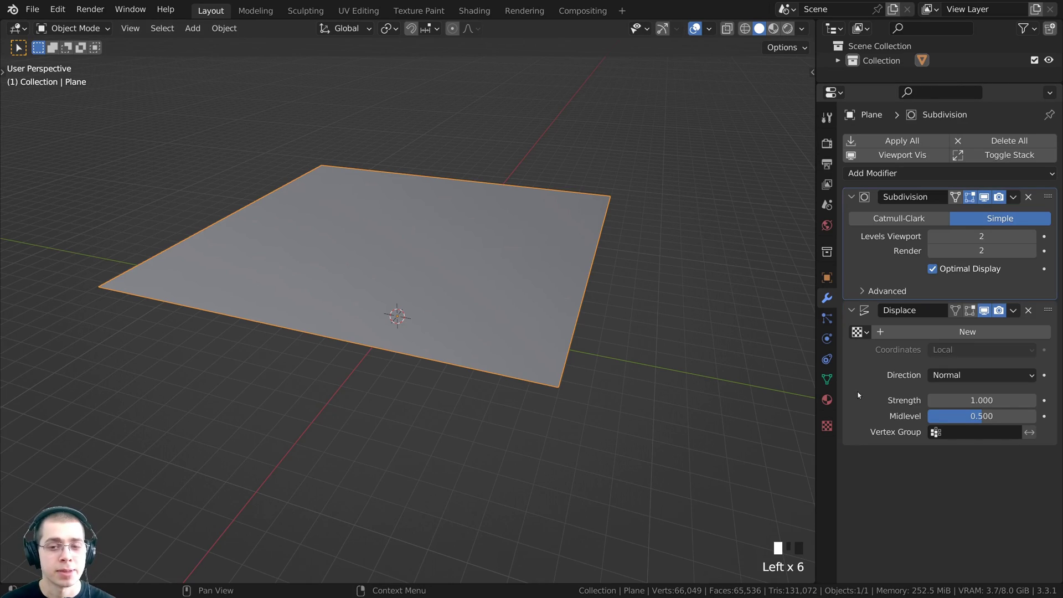
left_click(865, 400)
left_click(871, 261)
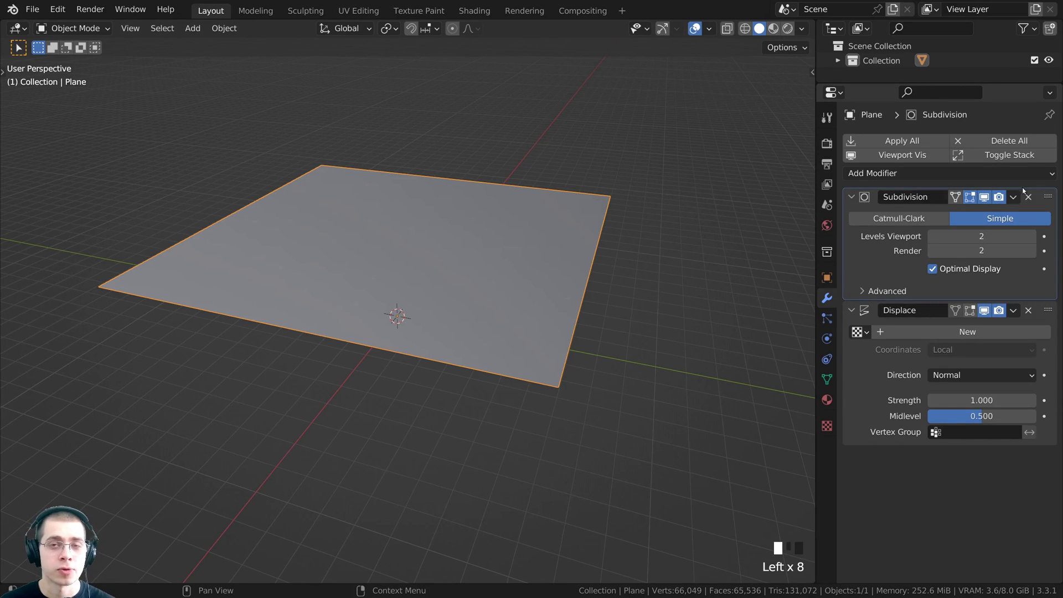
left_click(869, 374)
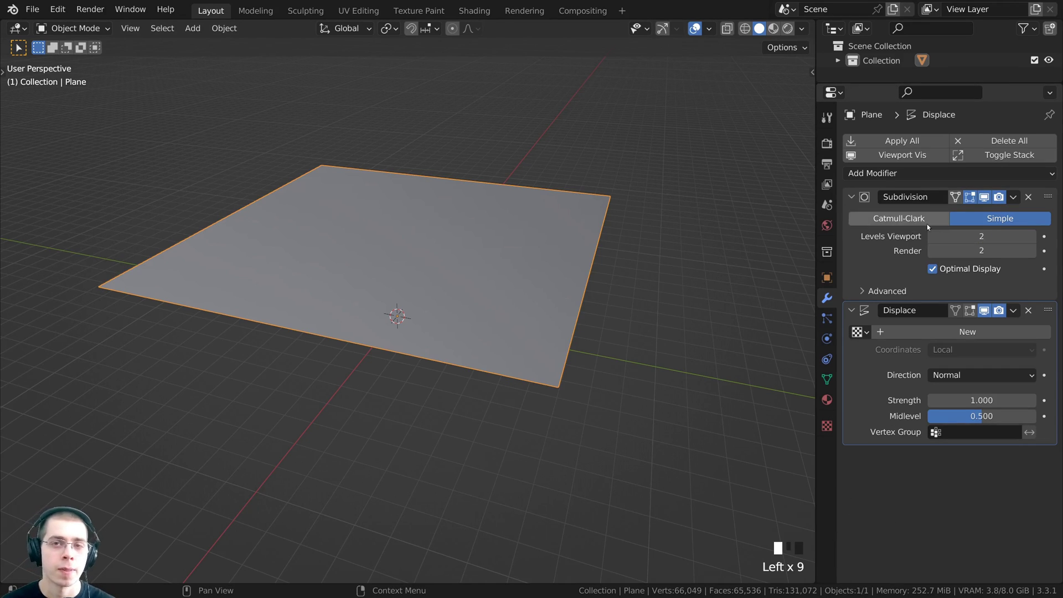
middle_click_drag(653, 315, 671, 308, "shift")
scroll(672, 308, "up", 2)
left_click(1048, 302)
left_click_drag(1047, 299, 1042, 343)
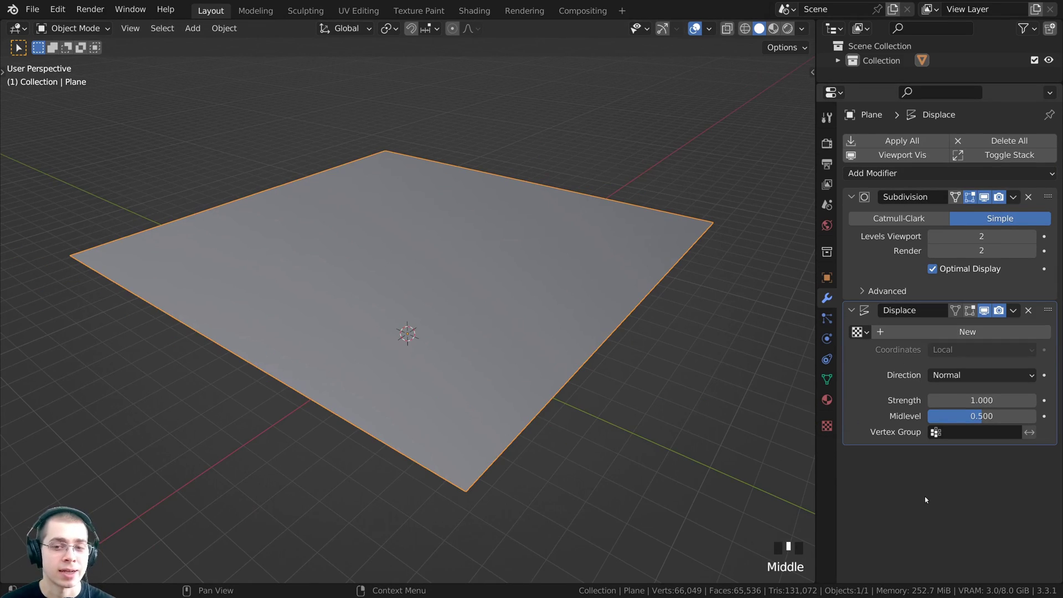
Step: Create a new texture for the Displace modifier and open its texture settings
left_click(947, 335)
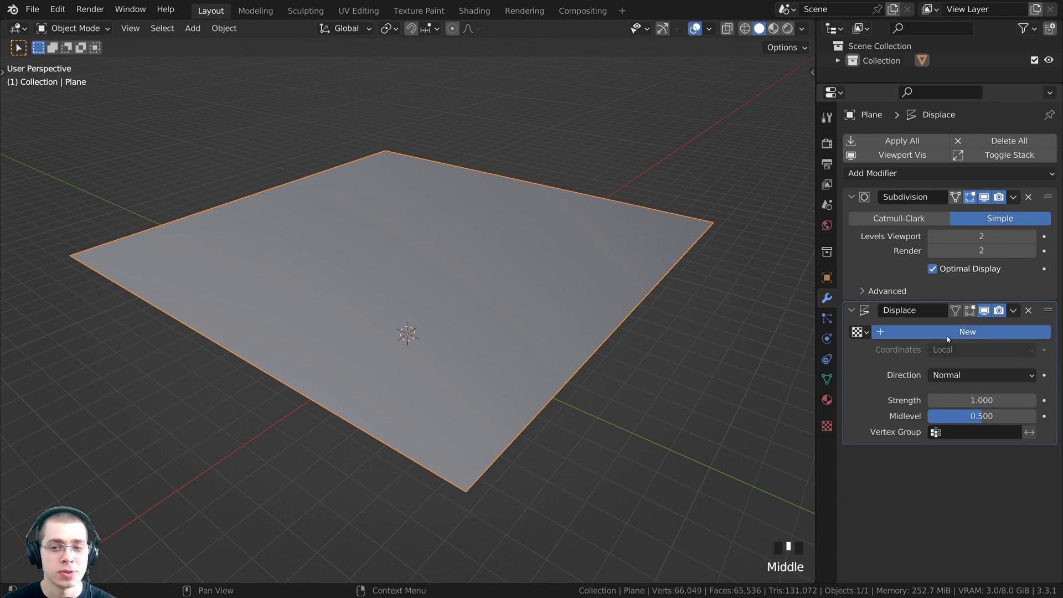
middle_click_drag(579, 411, 586, 381, "shift")
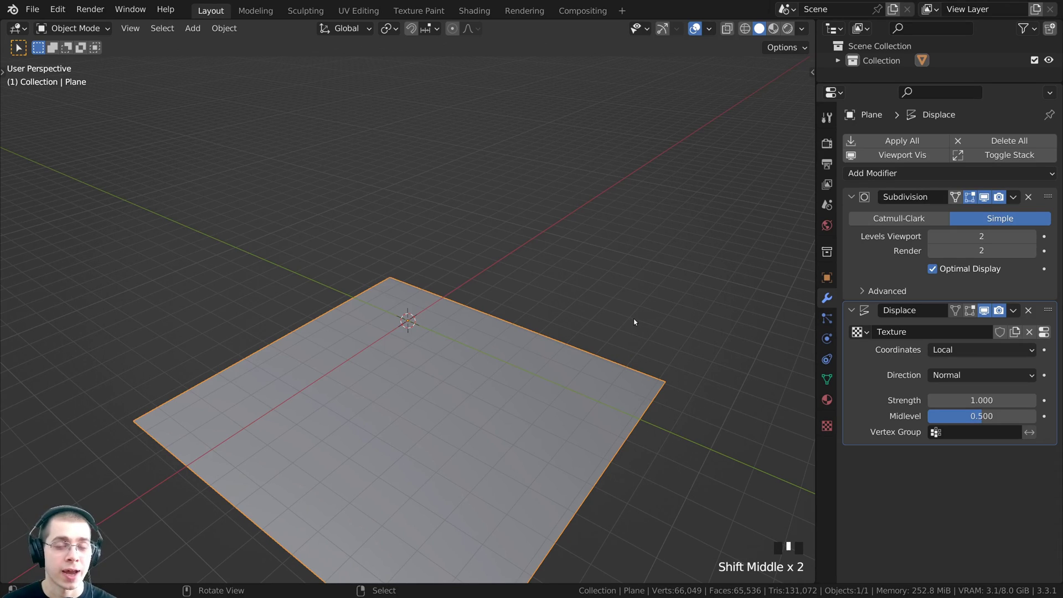
middle_click_drag(547, 315, 553, 313, "shift")
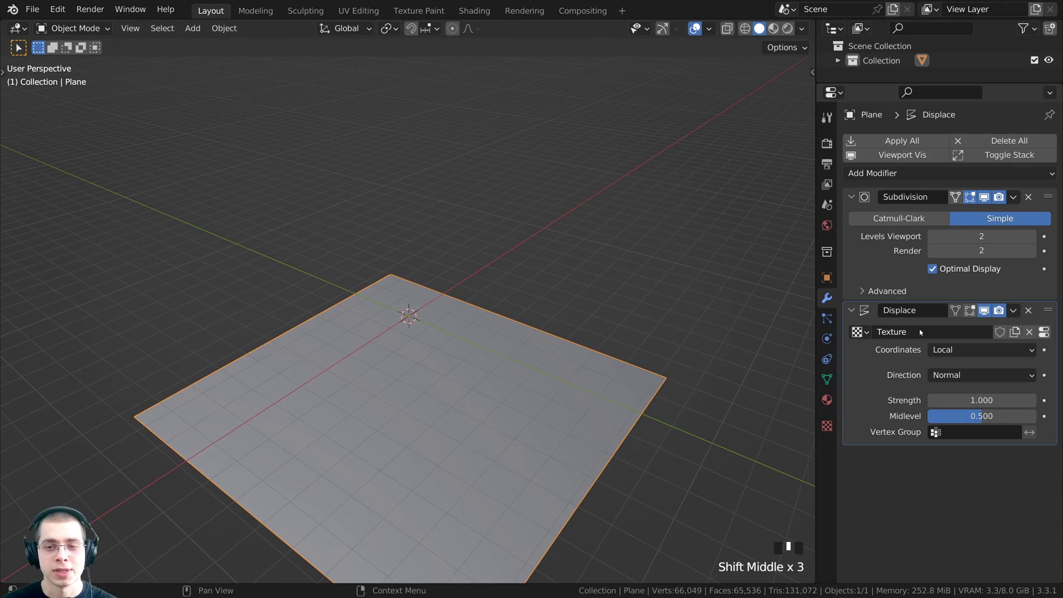
left_click(859, 332)
left_click(956, 335)
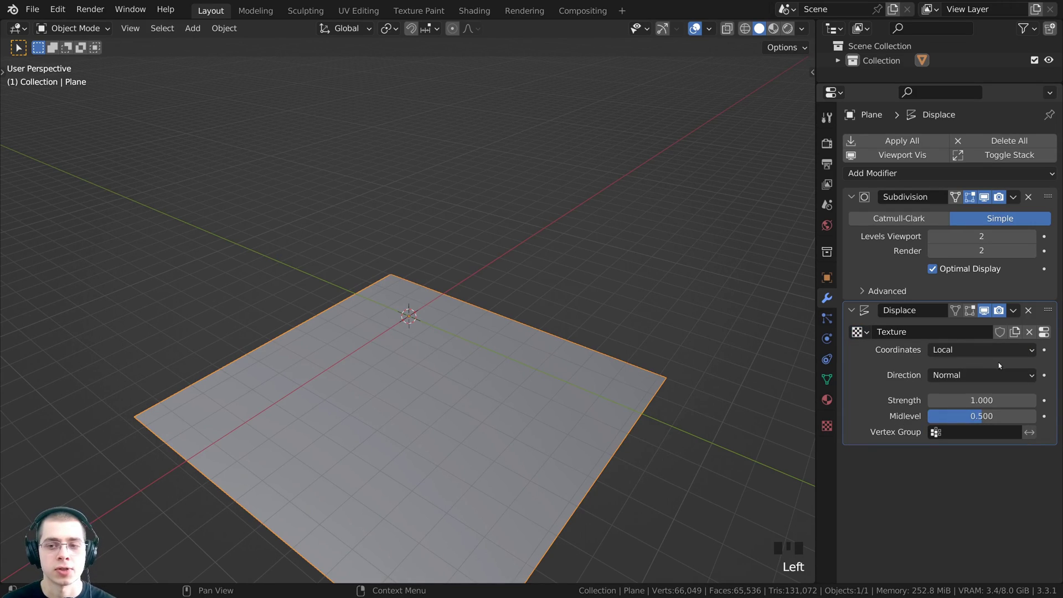
left_click(1044, 333)
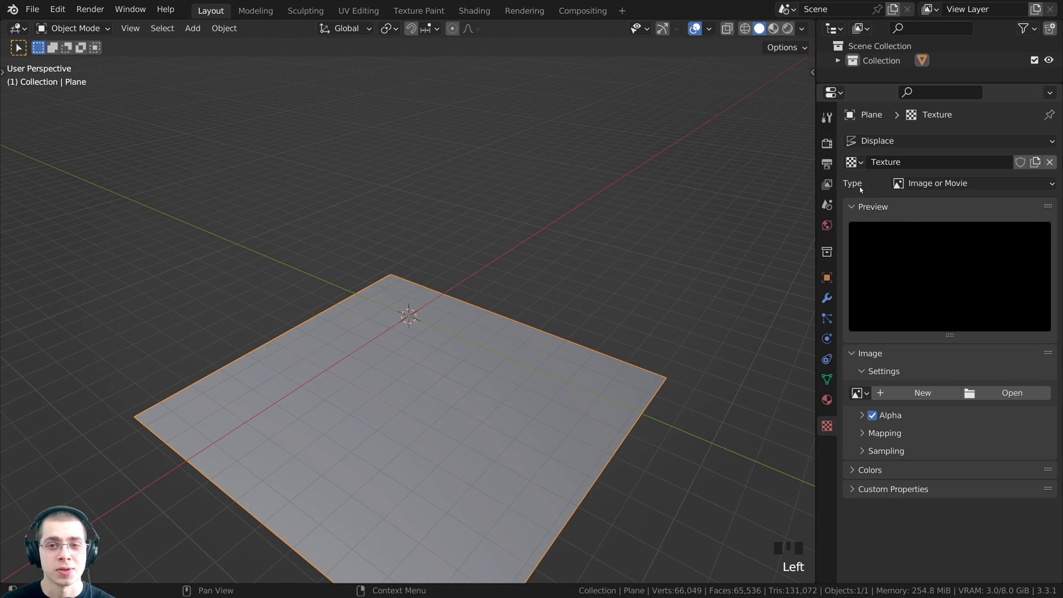
Step: Set the displacement texture's type to Clouds and check the displaced plane
left_click(915, 187)
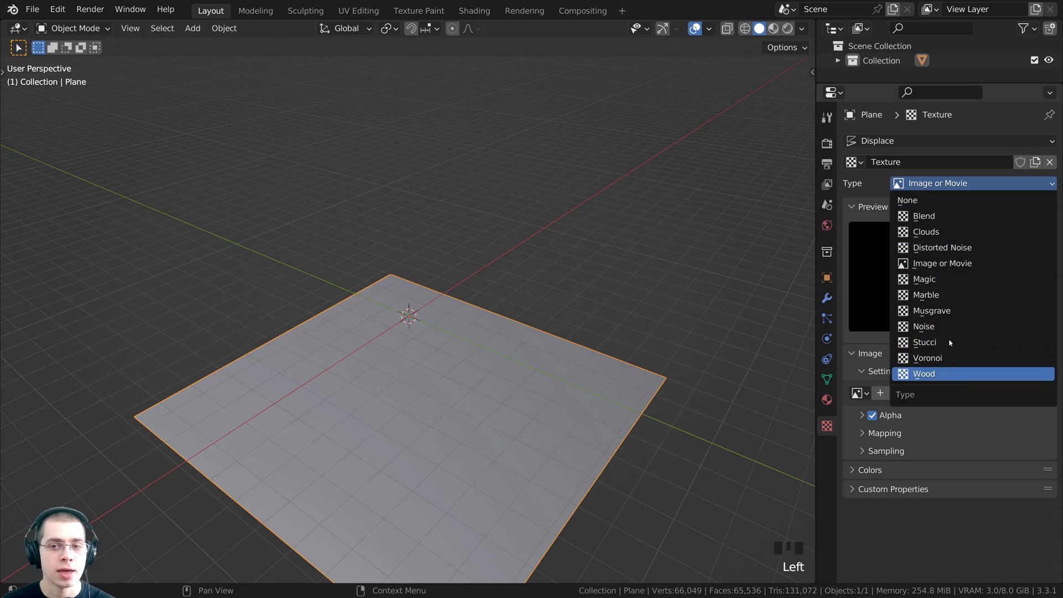
left_click(933, 235)
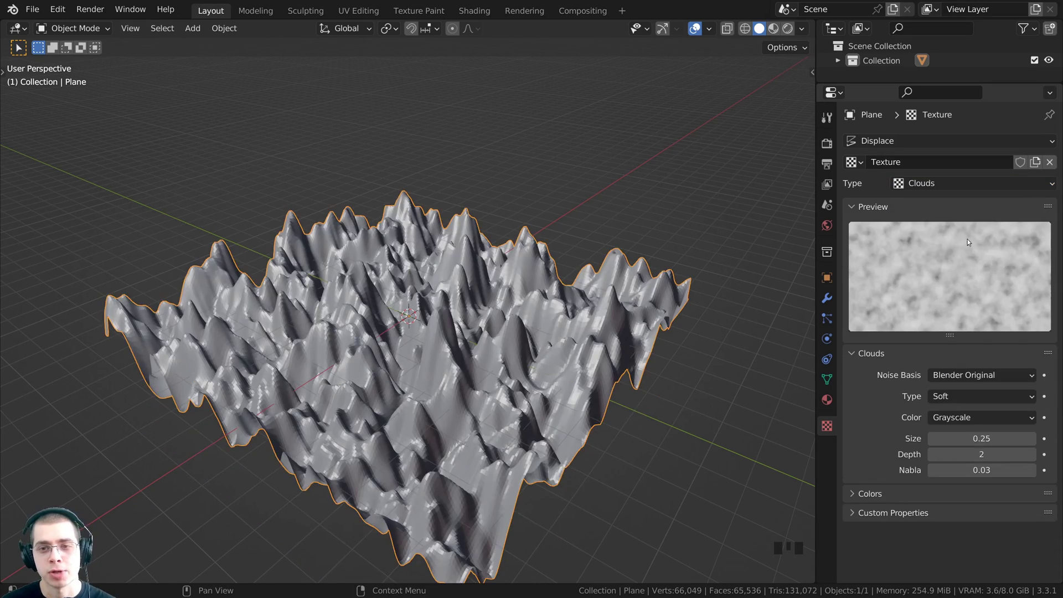
middle_click_drag(687, 277, 667, 277)
Step: Try the Musgrave, Wood and Marble types on the displacement texture and switch it back to Clouds
left_click(941, 183)
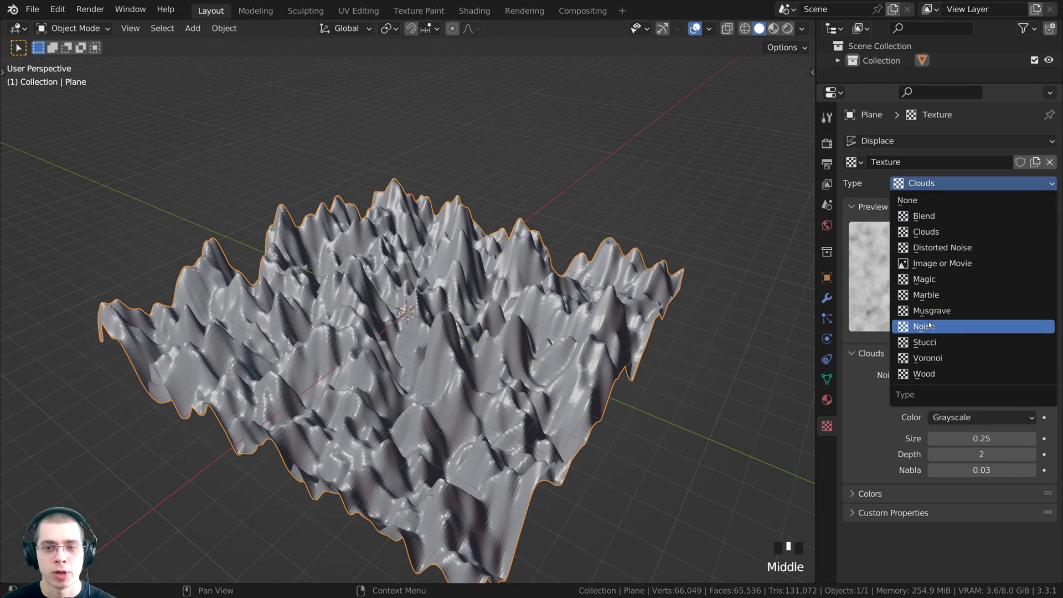
left_click(934, 311)
left_click(914, 183)
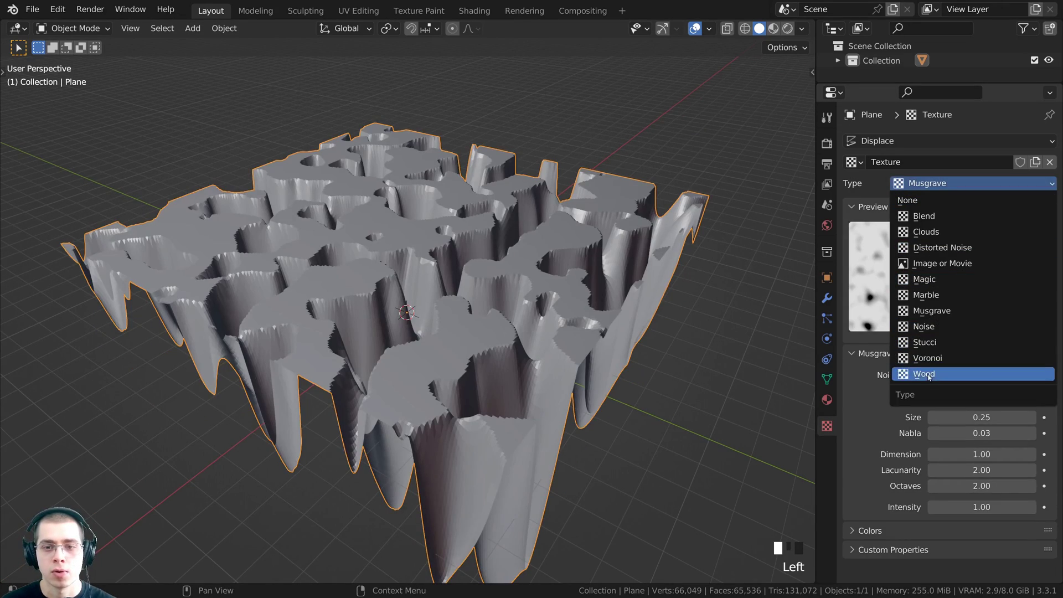
left_click(924, 374)
left_click(907, 183)
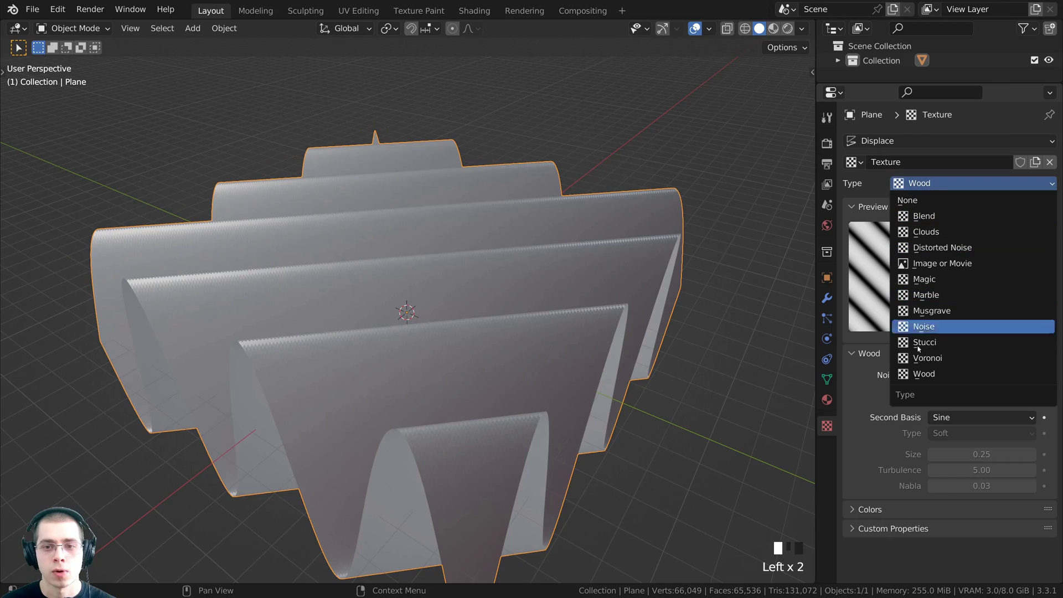
left_click(926, 295)
middle_click_drag(533, 324, 559, 326)
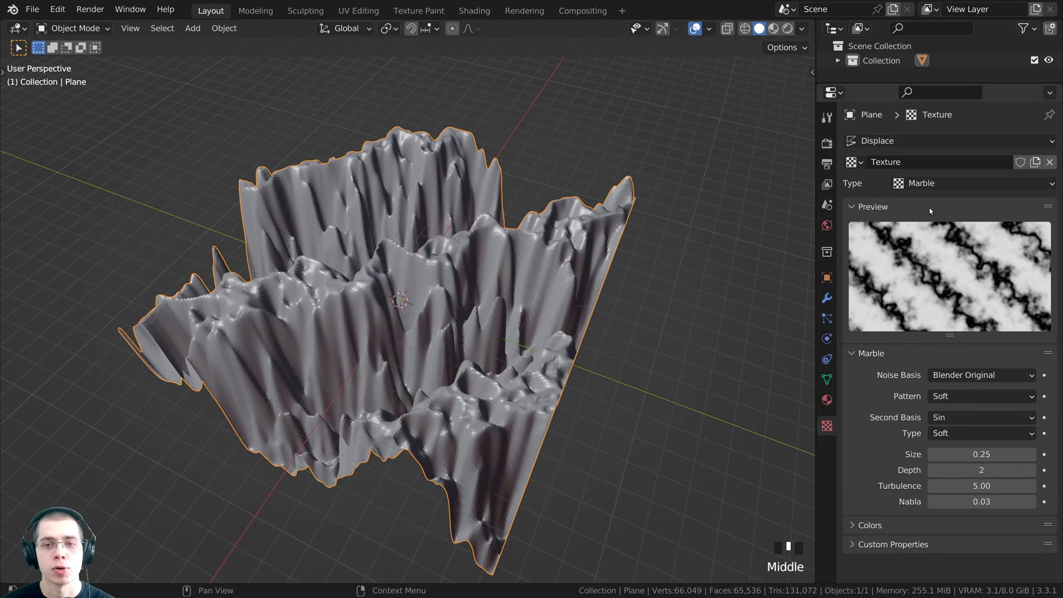
left_click(929, 185)
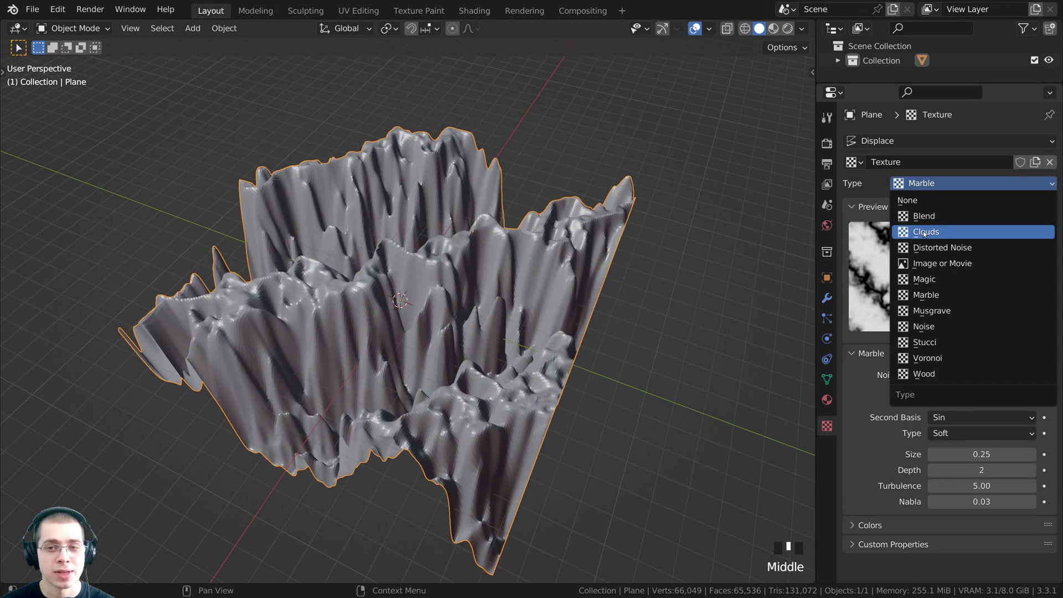
left_click(924, 233)
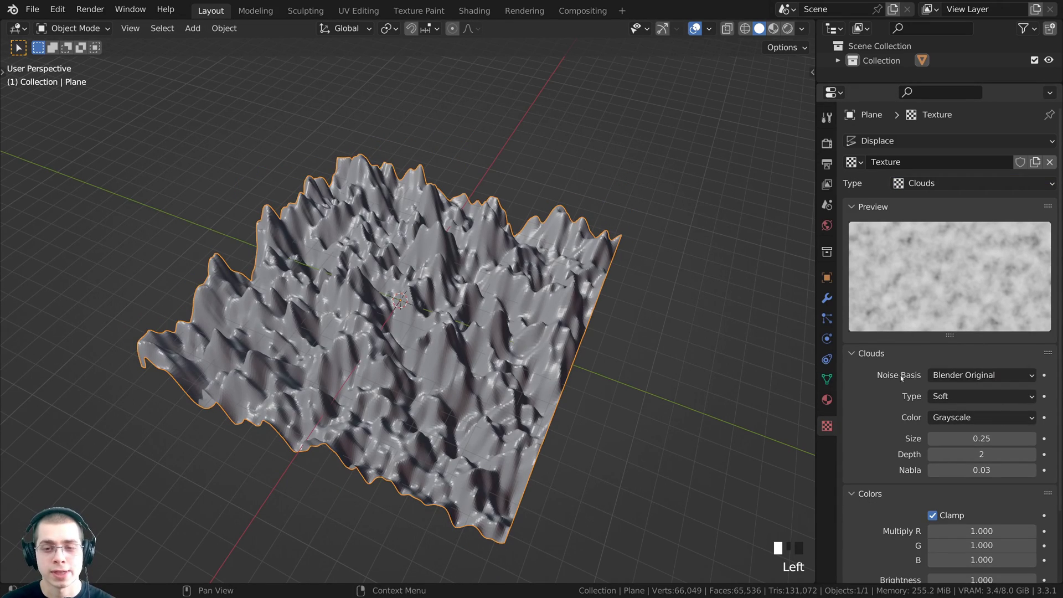
left_click(958, 375)
left_click(958, 375)
left_click(943, 396)
left_click(943, 391)
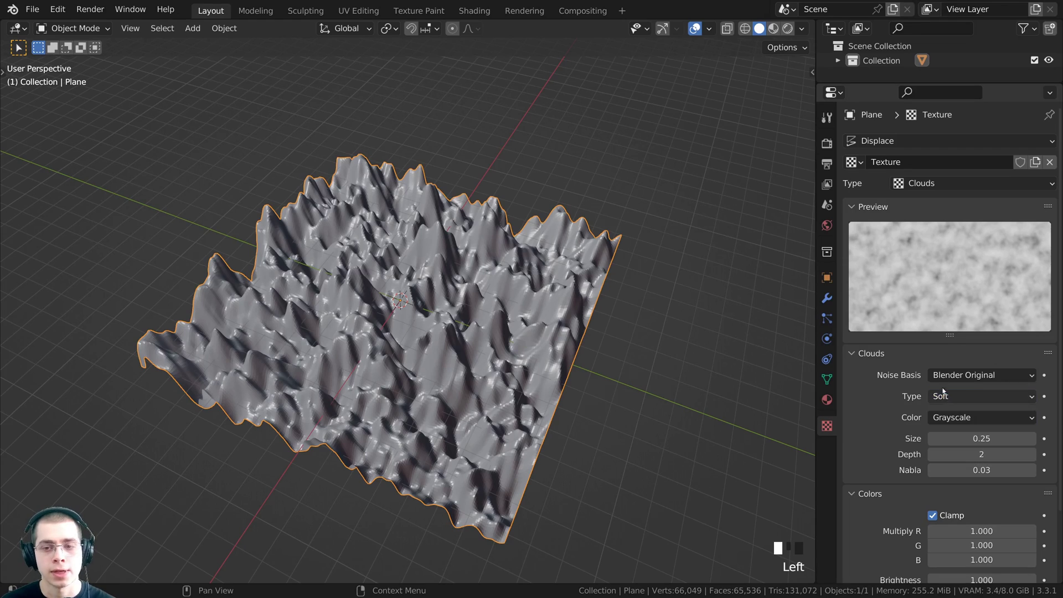
left_click(948, 376)
left_click(948, 376)
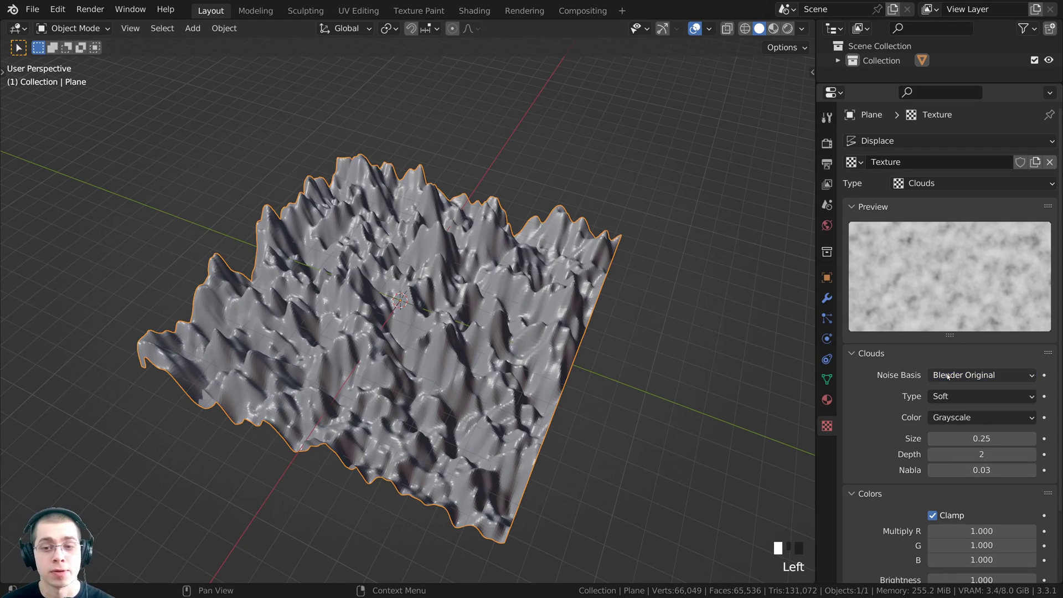
Step: Set the Clouds texture's depth to 30 and inspect the finer detail on the displaced plane
left_click(969, 452)
type("3")
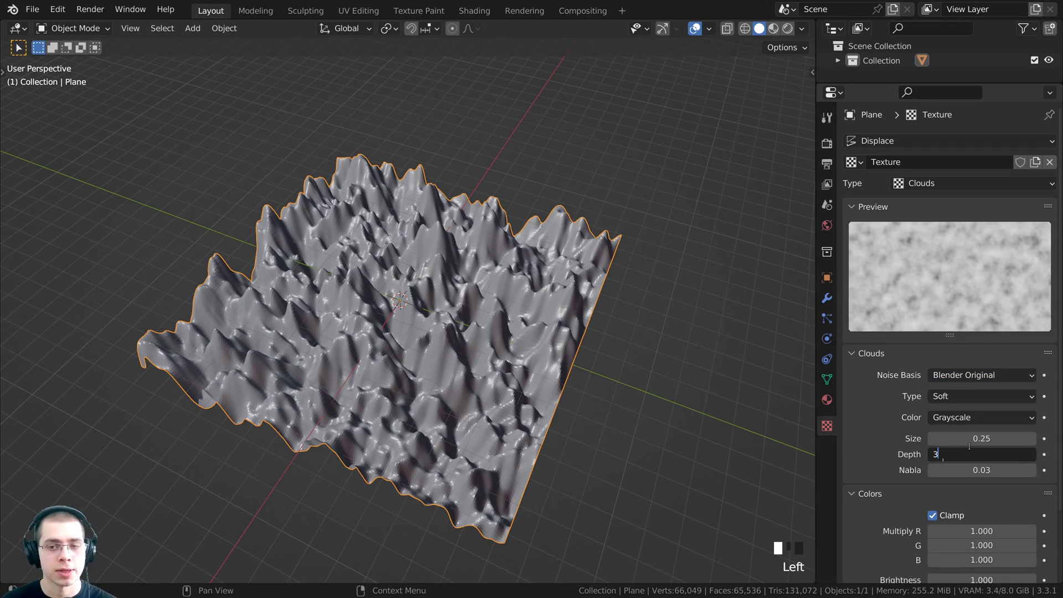
type("0")
key("Return")
scroll(795, 240, "up", 2)
scroll(948, 447, "down", 3)
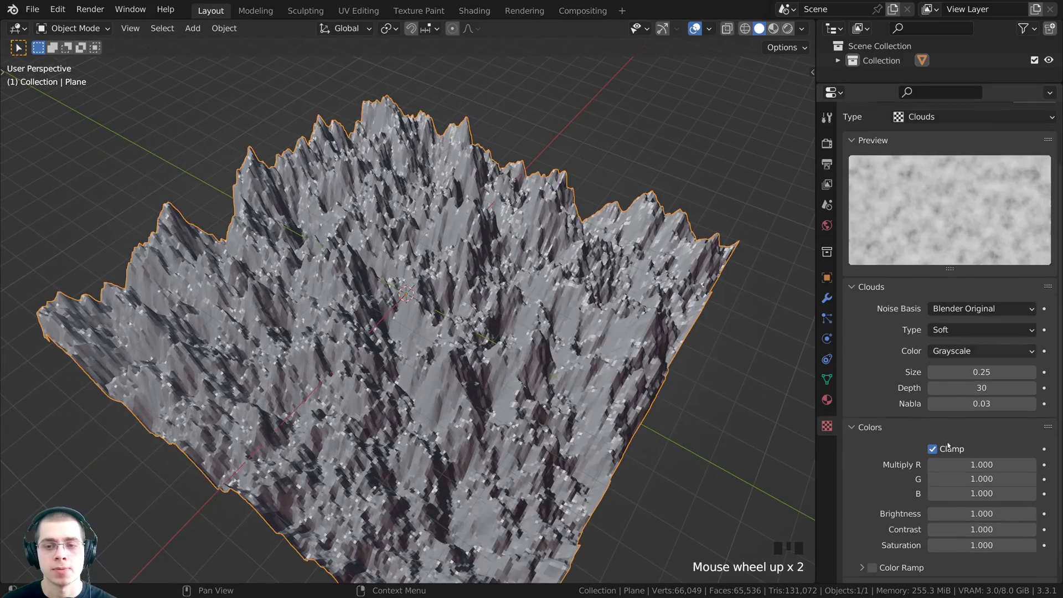
scroll(947, 447, "down", 1)
scroll(948, 447, "up", 4)
middle_click_drag(443, 260, 450, 257)
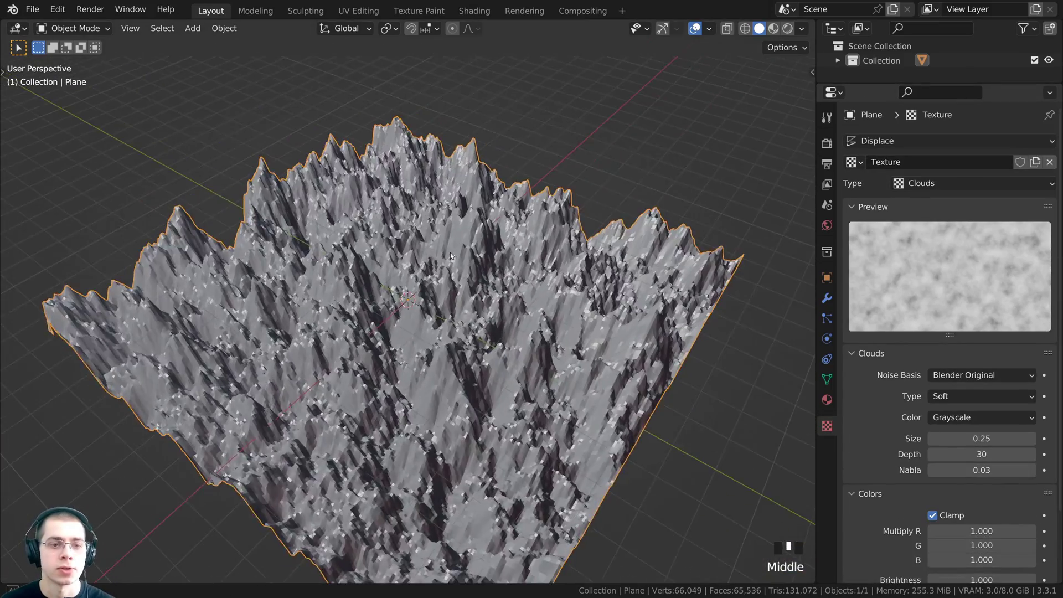
Step: Shade the displaced plane smooth and inspect its surface from above and from a low angle
scroll(451, 256, "up", 2)
right_click(431, 253)
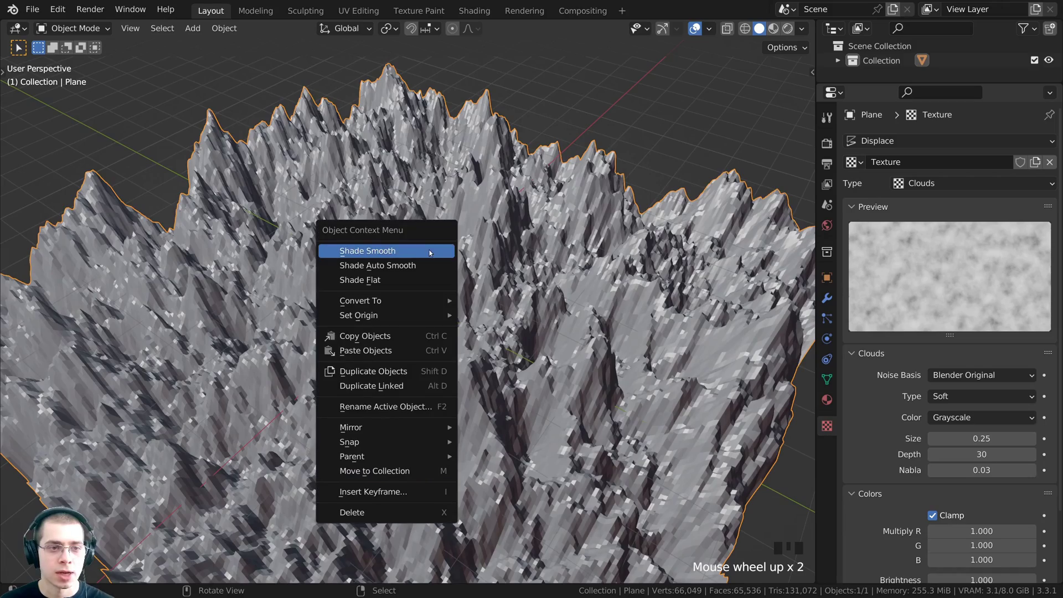
left_click(400, 256)
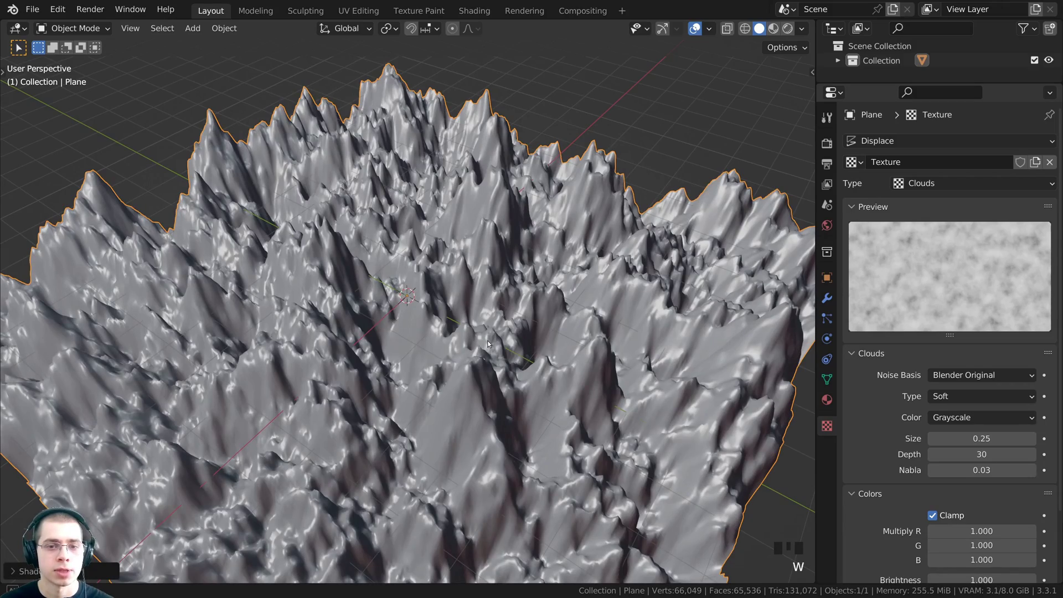
scroll(400, 256, "down", 2)
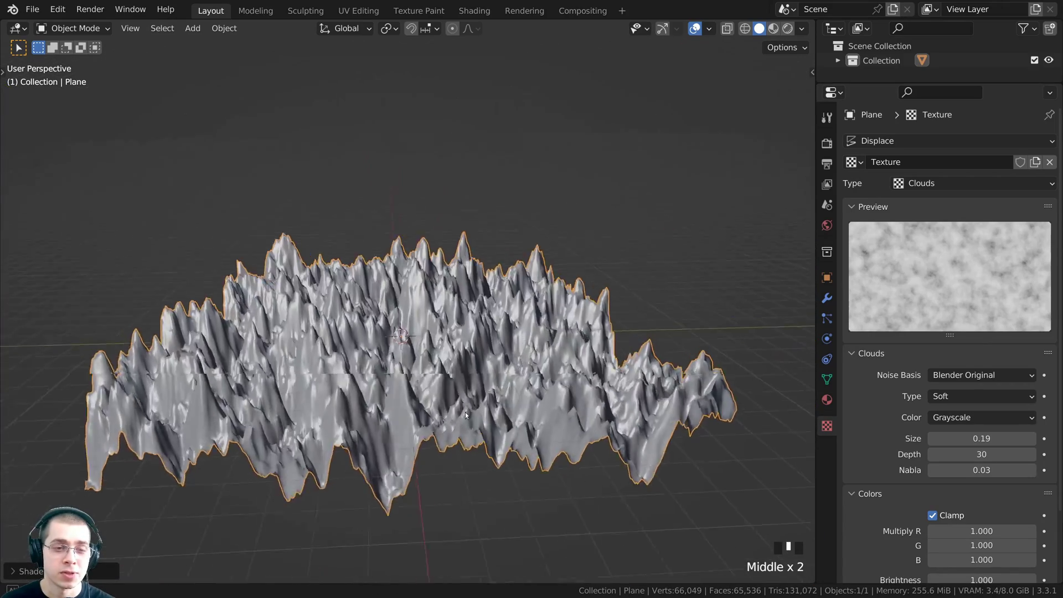
middle_click_drag(465, 415, 440, 361)
scroll(459, 373, "up", 1)
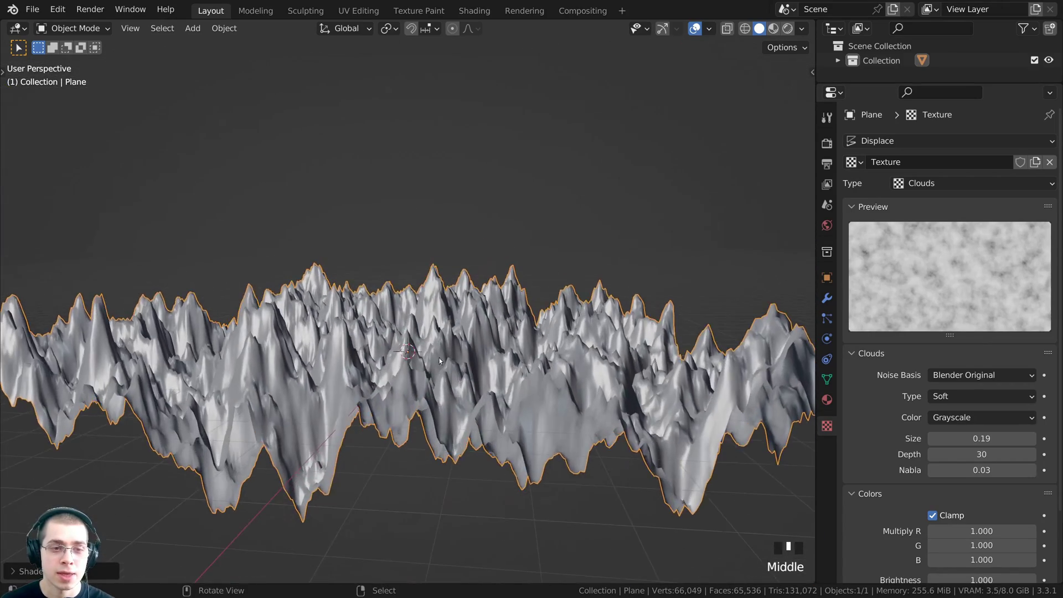
Step: Lower the Displace modifier's strength to 0.120 and check the gentler terrain on the plane
left_click(826, 301)
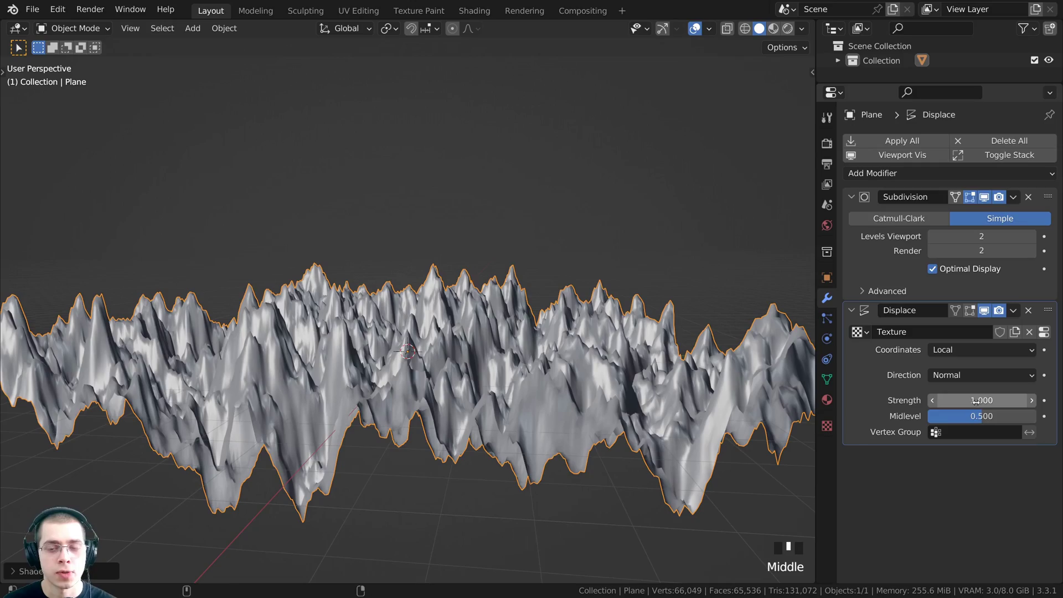
left_click_drag(982, 400, 875, 400, "shift")
middle_click_drag(575, 531, 514, 377)
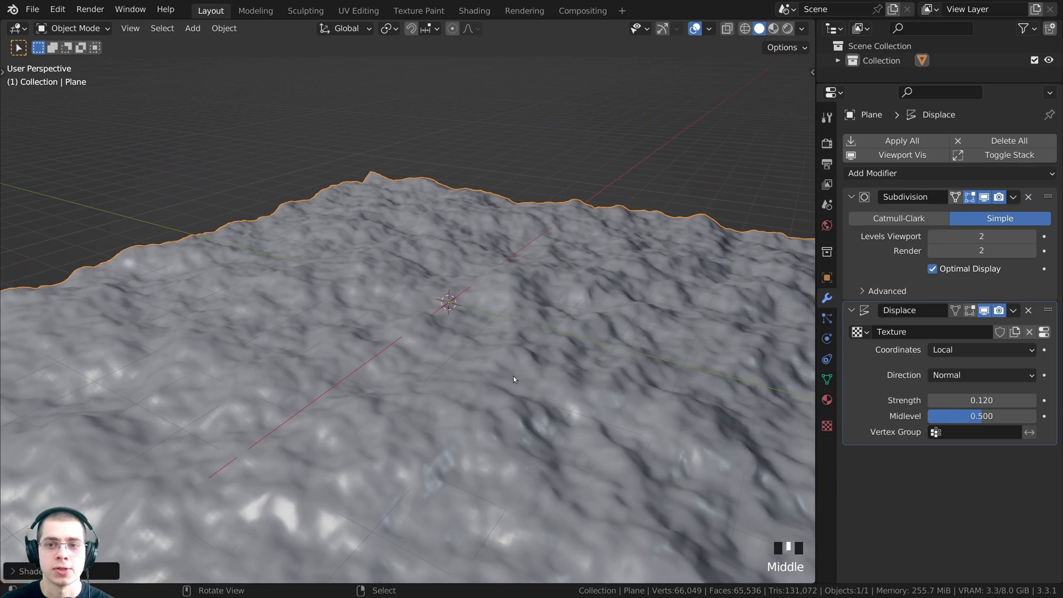
Step: Raise the Subdivision modifier's viewport and render levels to 4 and inspect the finer surface detail
left_click(1032, 238)
left_click(1033, 251)
left_click(1031, 236)
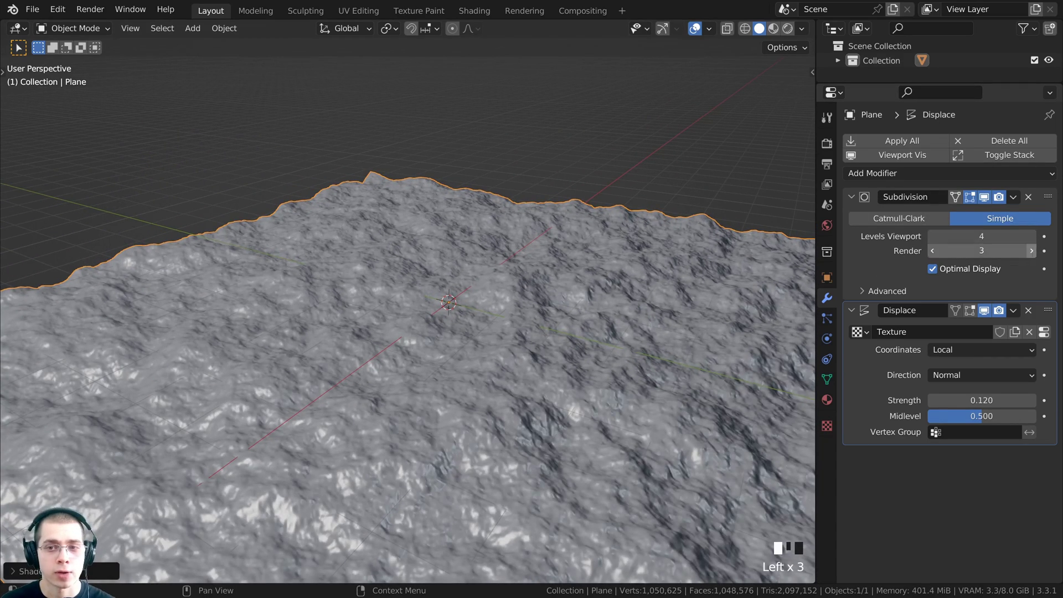
scroll(489, 386, "down", 3)
scroll(441, 336, "up", 2)
middle_click_drag(442, 337, 426, 306)
scroll(464, 360, "up", 2)
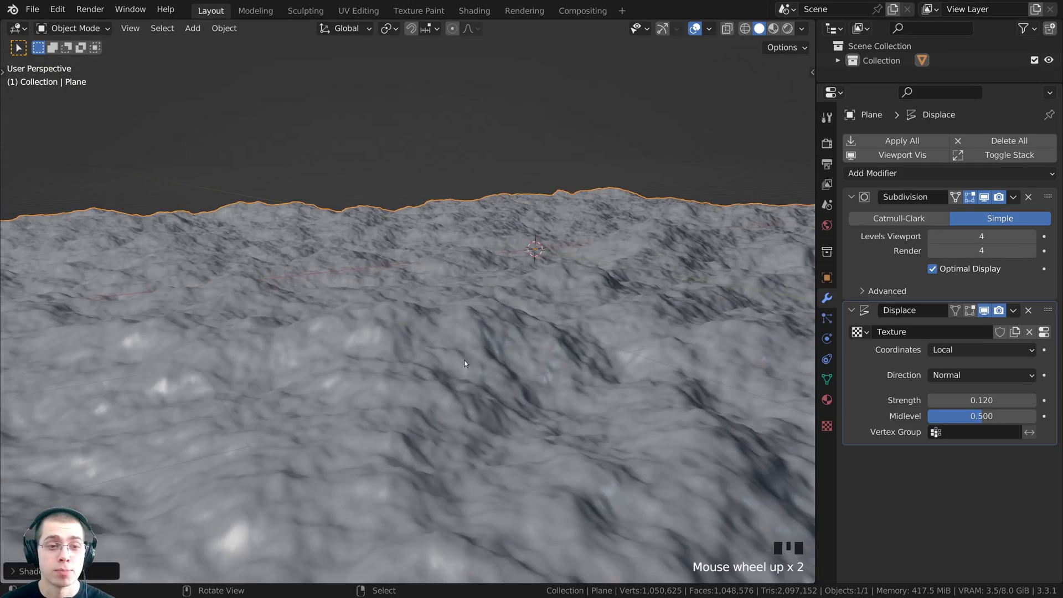
scroll(467, 350, "down", 4)
middle_click_drag(467, 350, 470, 321)
Step: Reduce the Subdivision modifier's viewport and render levels to 1 and check the coarser displacement
left_click(933, 237)
left_click(933, 237)
left_click(934, 251)
left_click(933, 251)
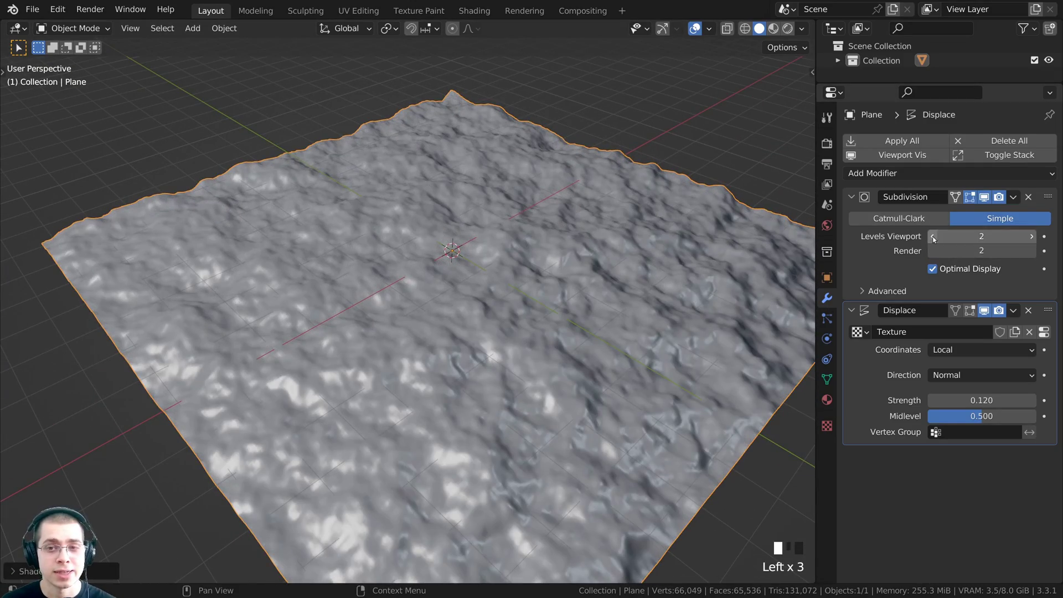
left_click(934, 237)
left_click(934, 250)
scroll(536, 277, "down", 2)
middle_click_drag(536, 277, 544, 269)
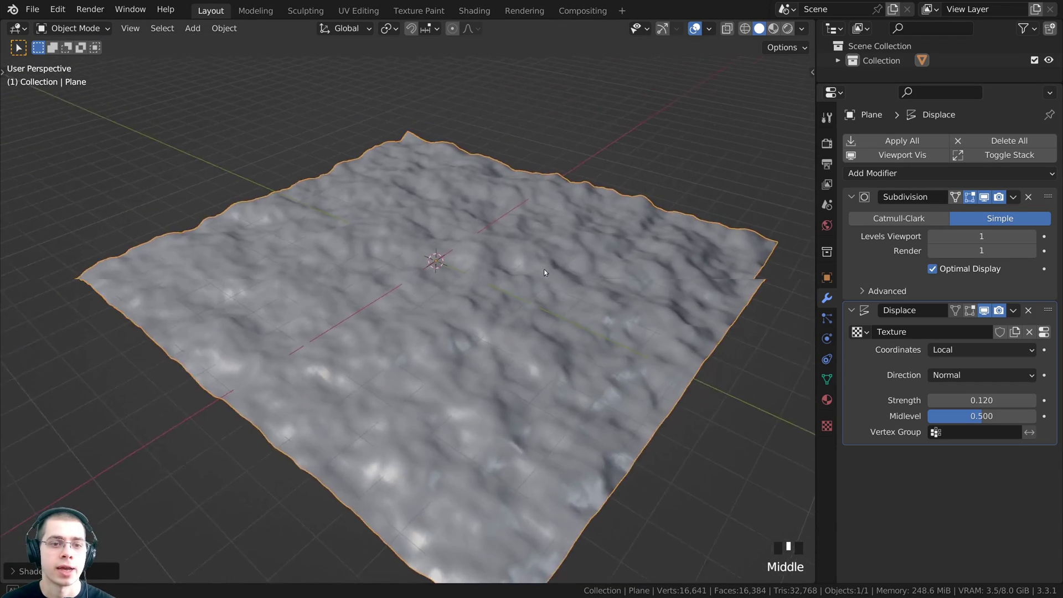
scroll(540, 270, "down", 3)
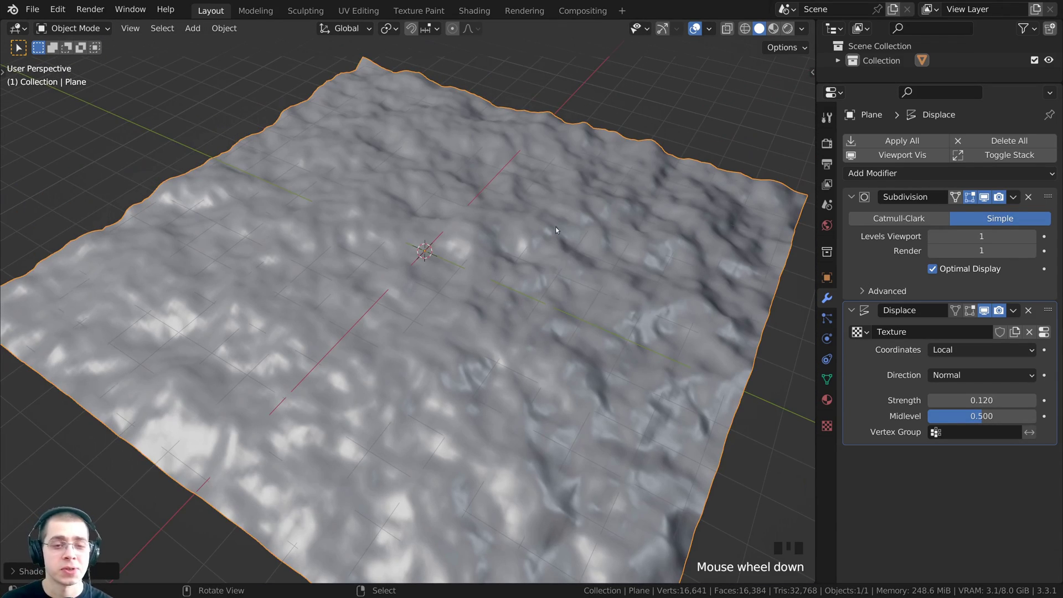
Step: Increase the Displace modifier's strength to 0.220 and view the result from a low angle
middle_click_drag(587, 343, 571, 302)
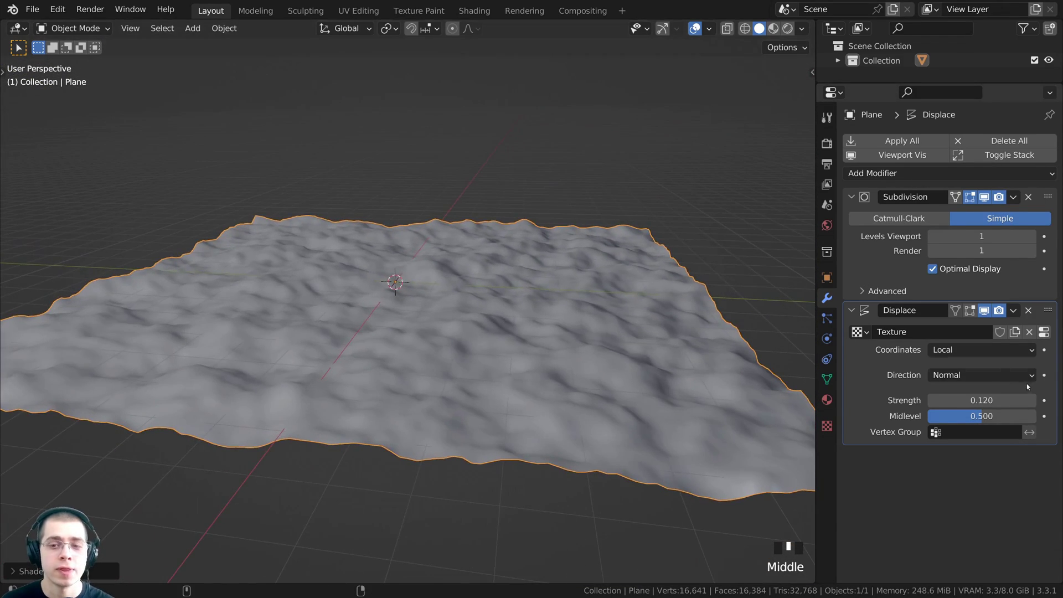
left_click_drag(982, 400, 996, 399, "shift")
middle_click_drag(534, 206, 493, 215)
Step: Switch the viewport shading to Material Preview and inspect the brick material on the displaced plane
key("z")
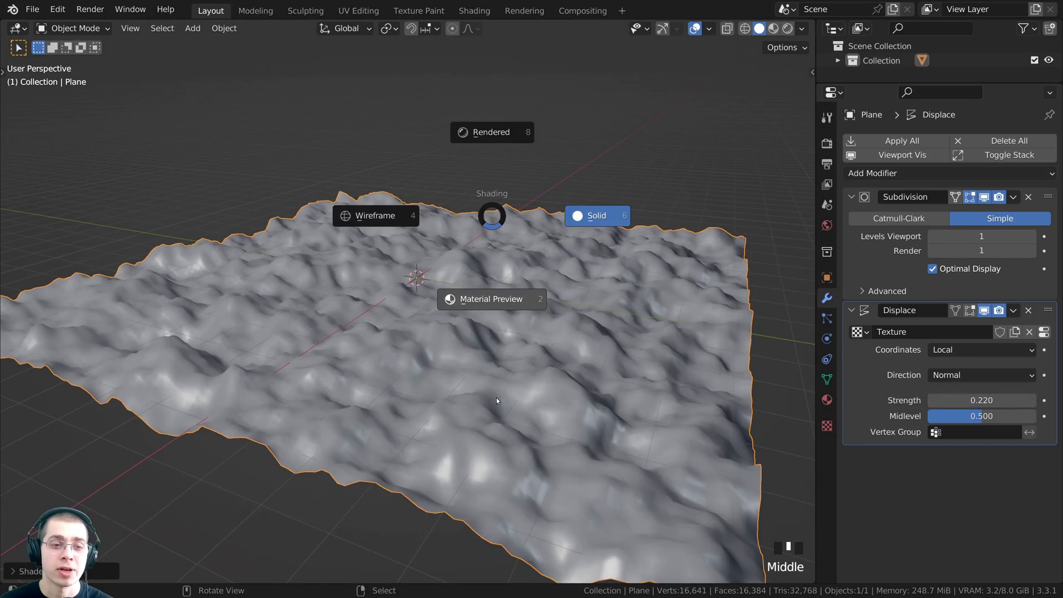
left_click(484, 303)
mouse_move(484, 304)
middle_mouse_down()
mouse_move(479, 375)
mouse_move(416, 403)
mouse_move(474, 279)
middle_mouse_up()
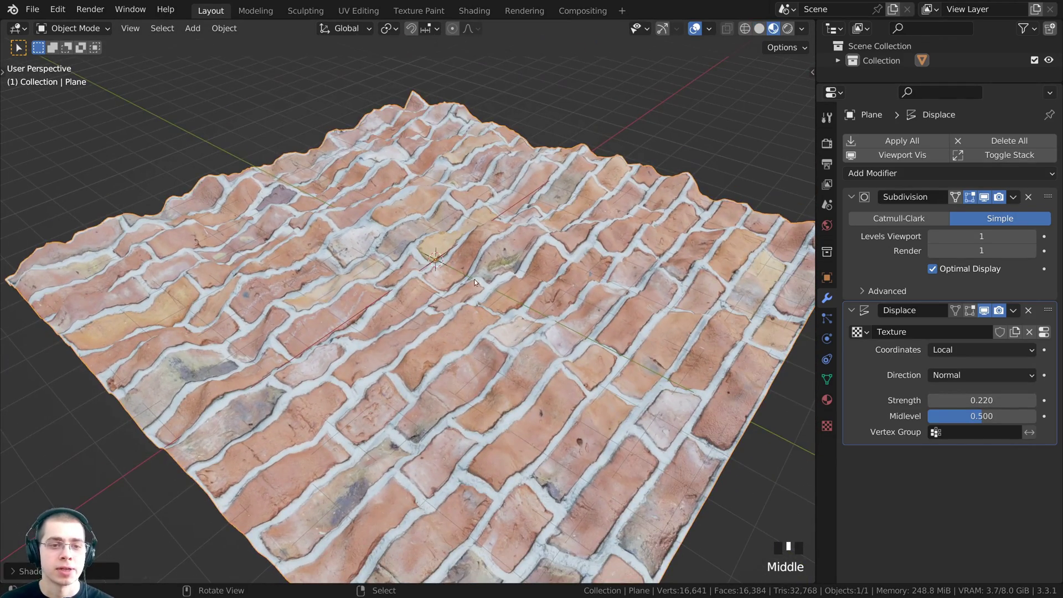
middle_click_drag(403, 269, 331, 240)
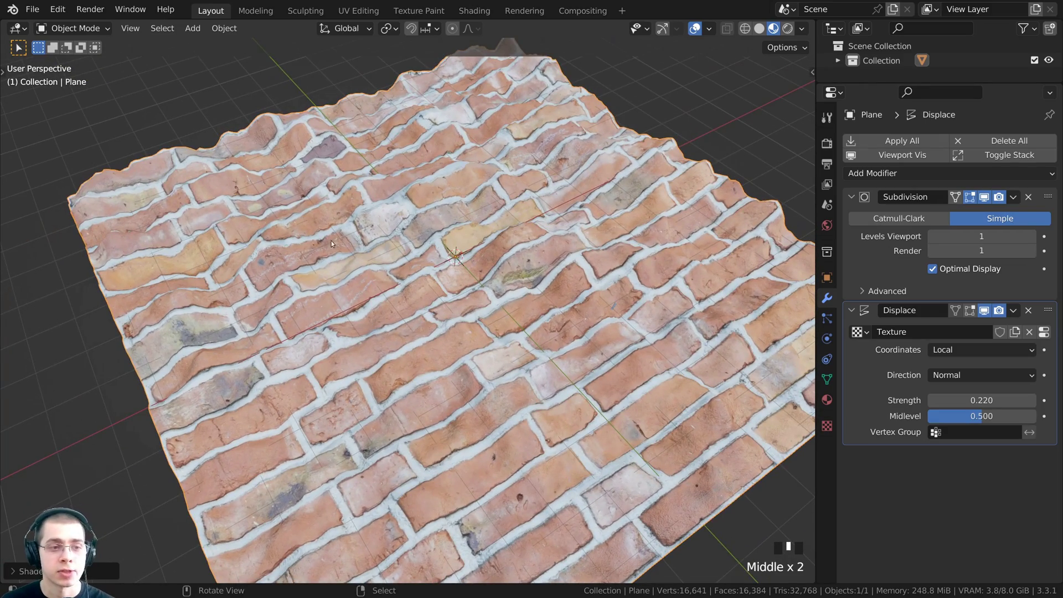
middle_click_drag(555, 320, 538, 327, "shift")
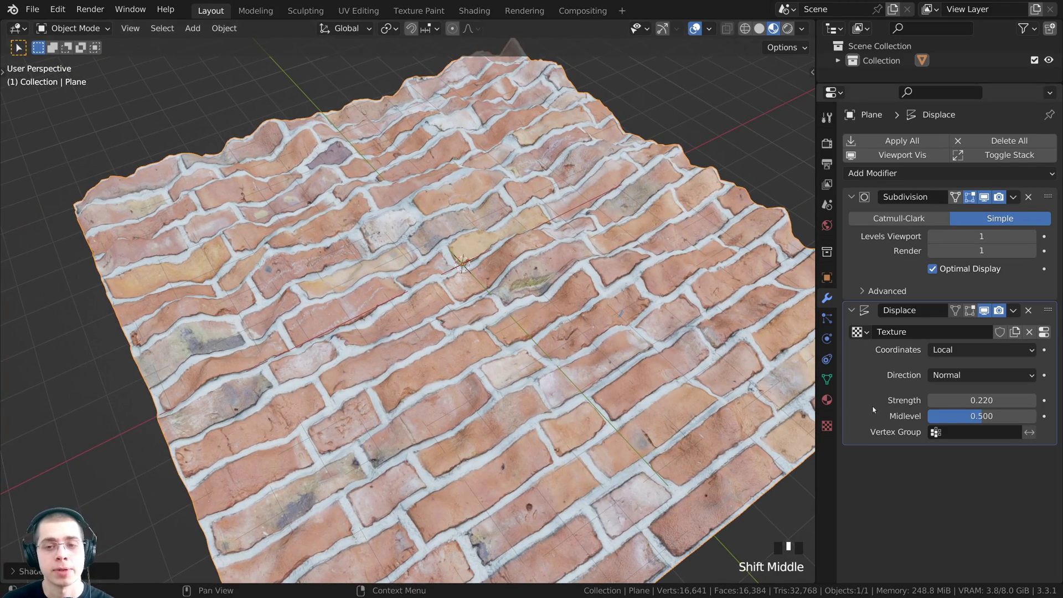
Step: Remove the Displace modifier from the plane and check the subdivided mesh in Edit Mode before returning to Object Mode
left_click(1028, 310)
key("Tab")
scroll(550, 300, "up", 2)
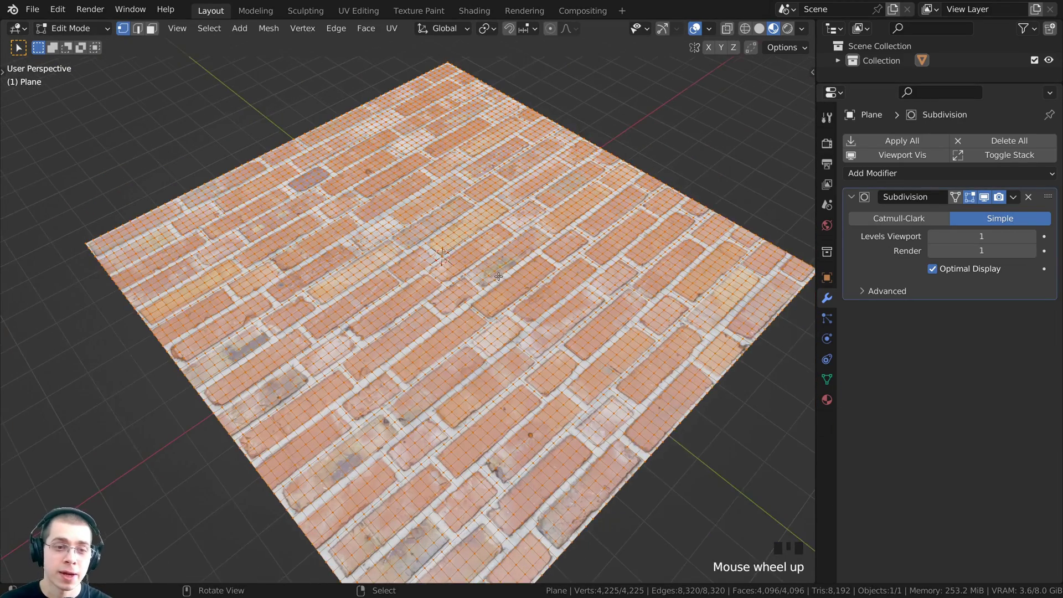
middle_click_drag(550, 300, 483, 382)
key("Tab")
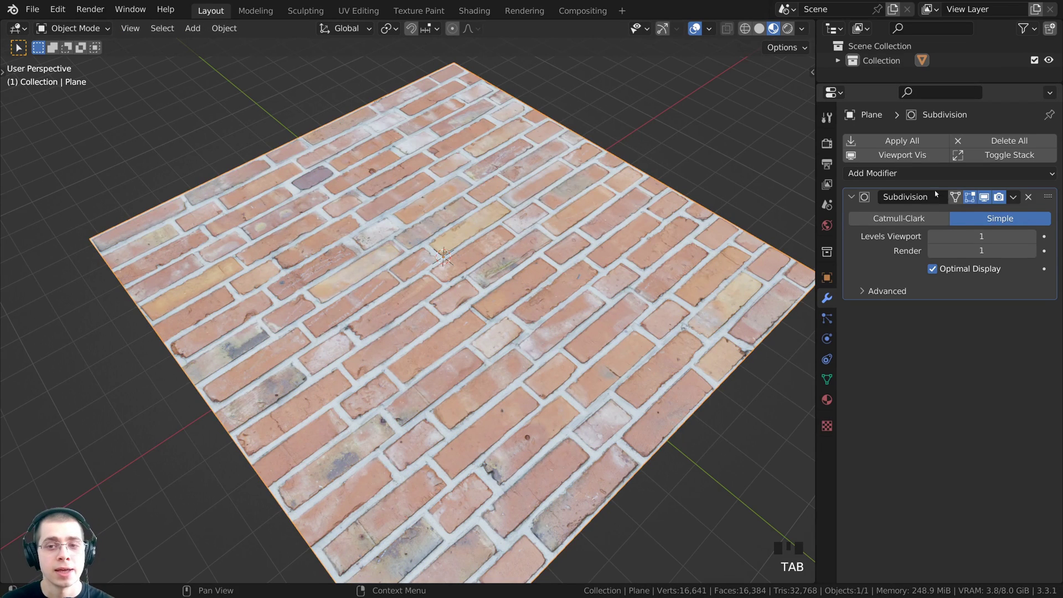
Step: Set the Subdivision modifier's viewport and render levels to 2
left_click(1032, 237)
left_click(1034, 251)
middle_click_drag(596, 270, 627, 263)
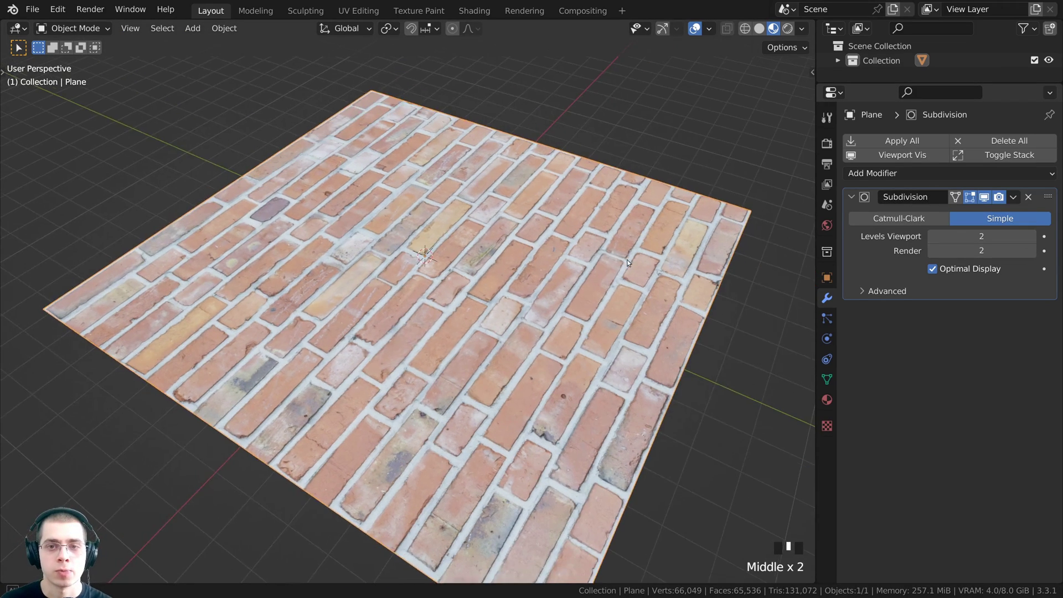
Step: Add a Displace modifier to the plane, give it a new texture and open that texture's settings
left_click(871, 174)
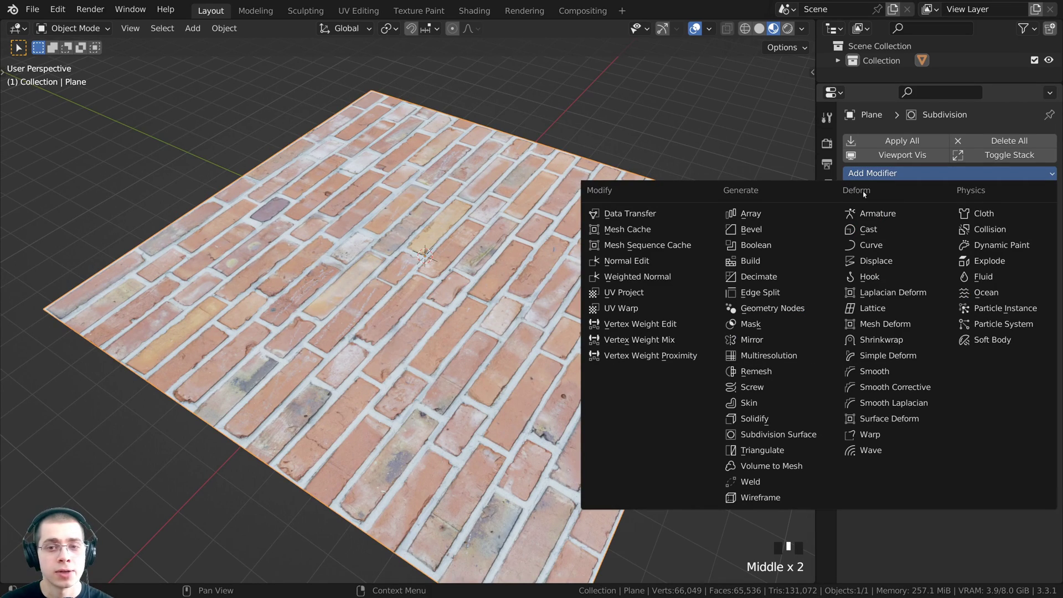
left_click(879, 262)
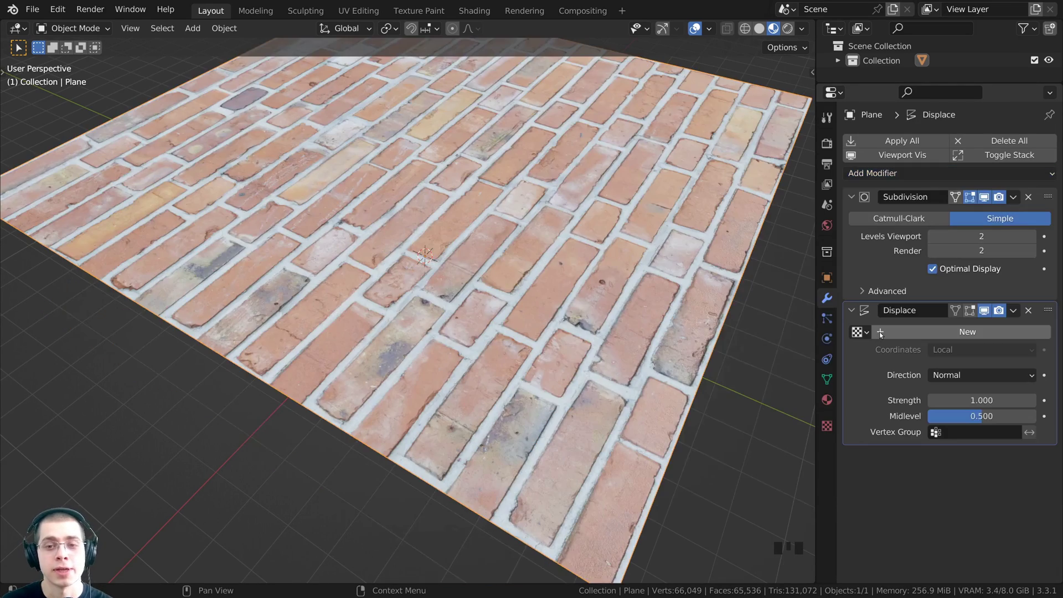
scroll(612, 315, "down", 2)
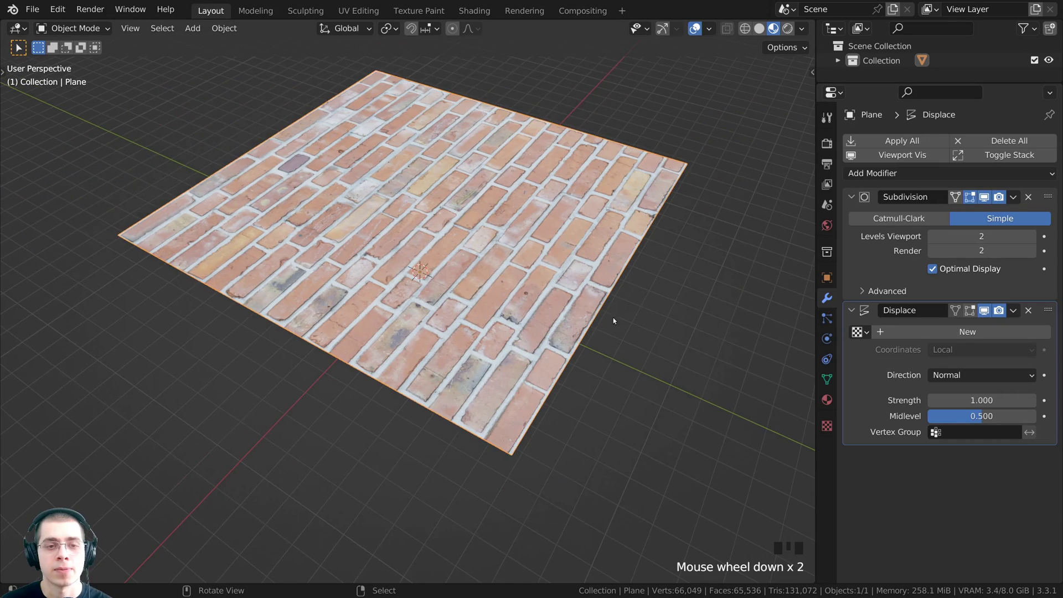
left_click(923, 333)
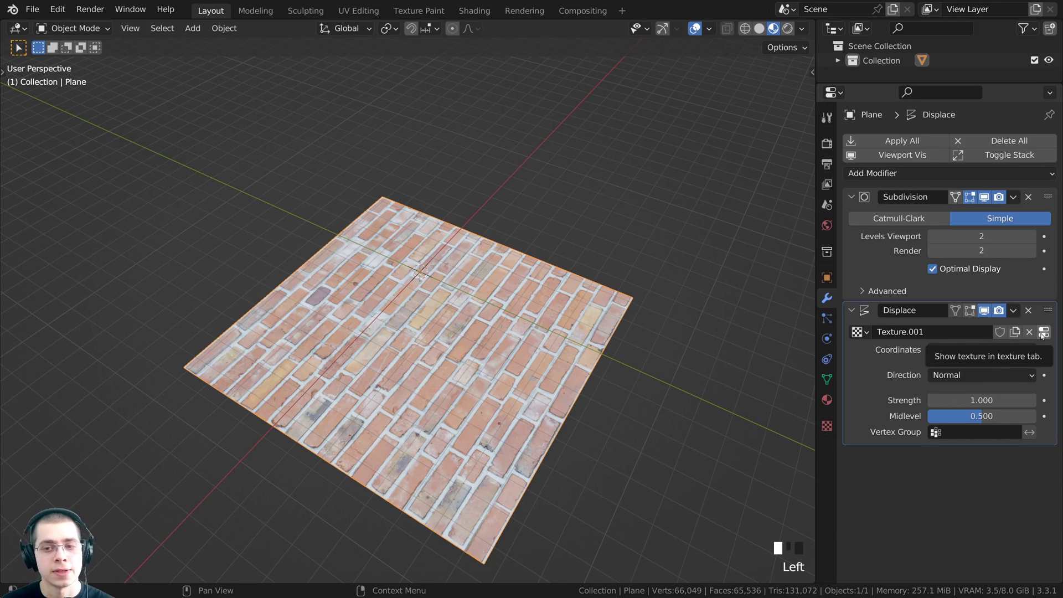
left_click(1042, 334)
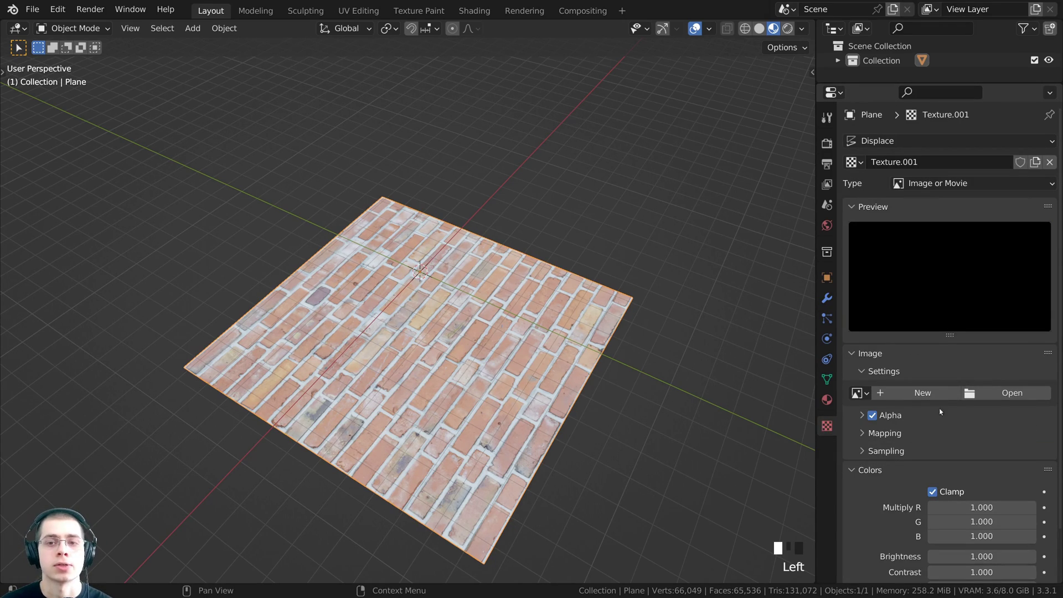
Step: Keep the texture type as Image or Movie, load Bricks022_4K_Displacement.jpg and inspect the displaced bricks
left_click(915, 188)
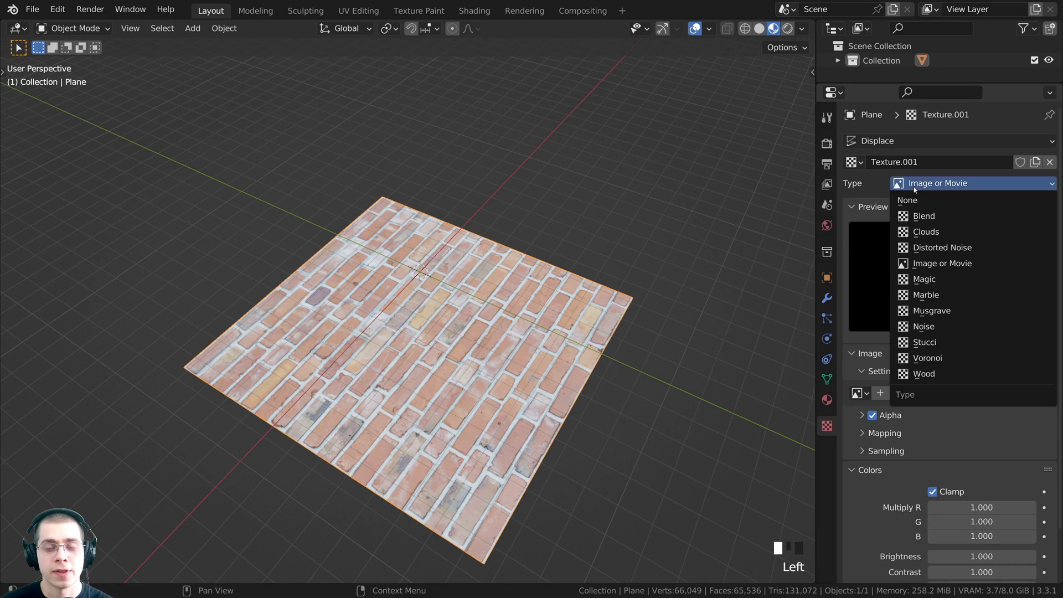
left_click(964, 183)
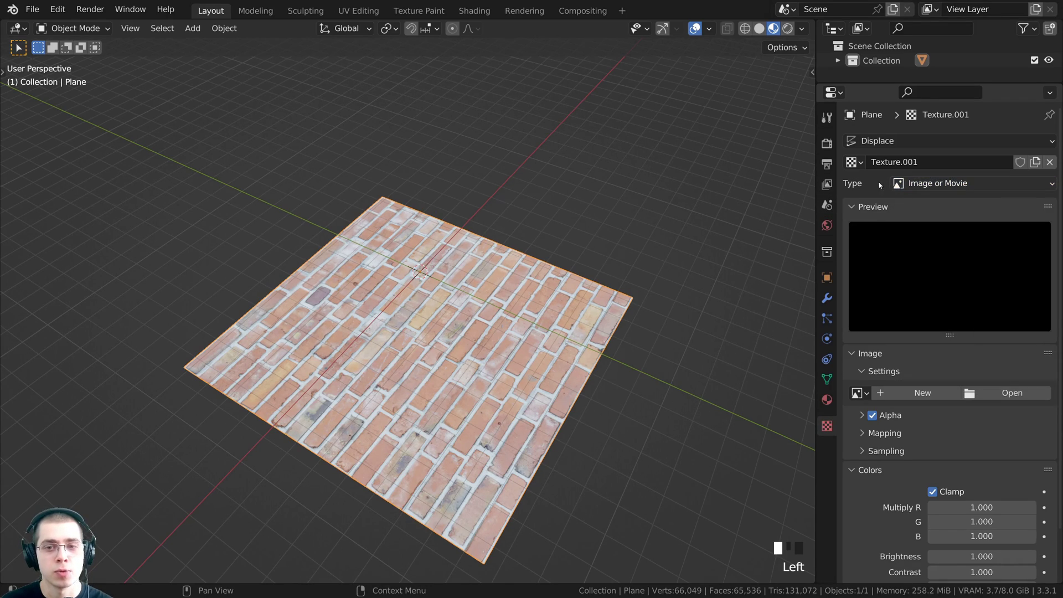
left_click(999, 397)
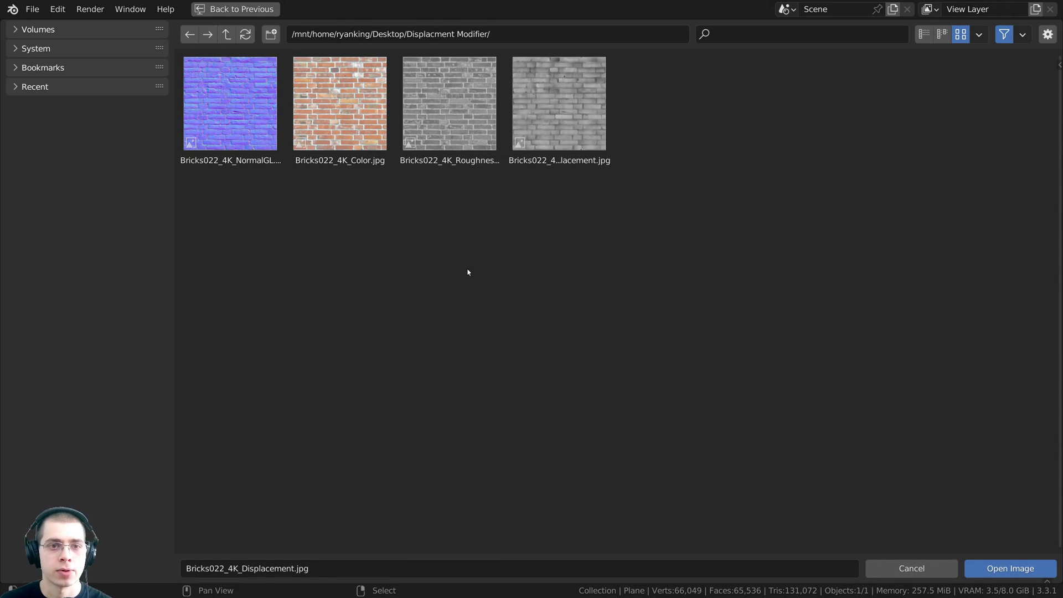
left_click(573, 116)
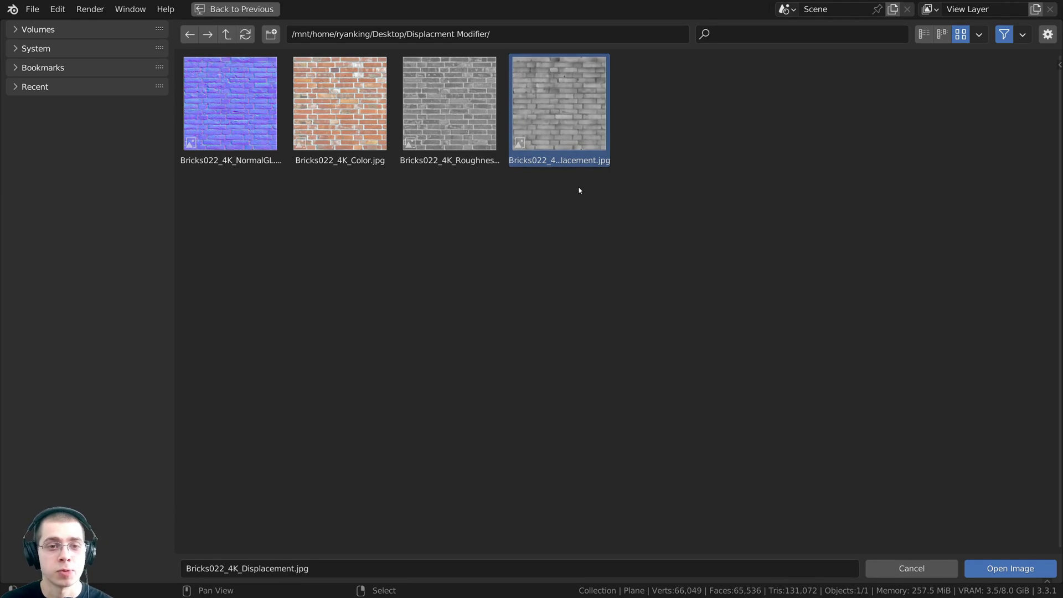
left_click(1010, 568)
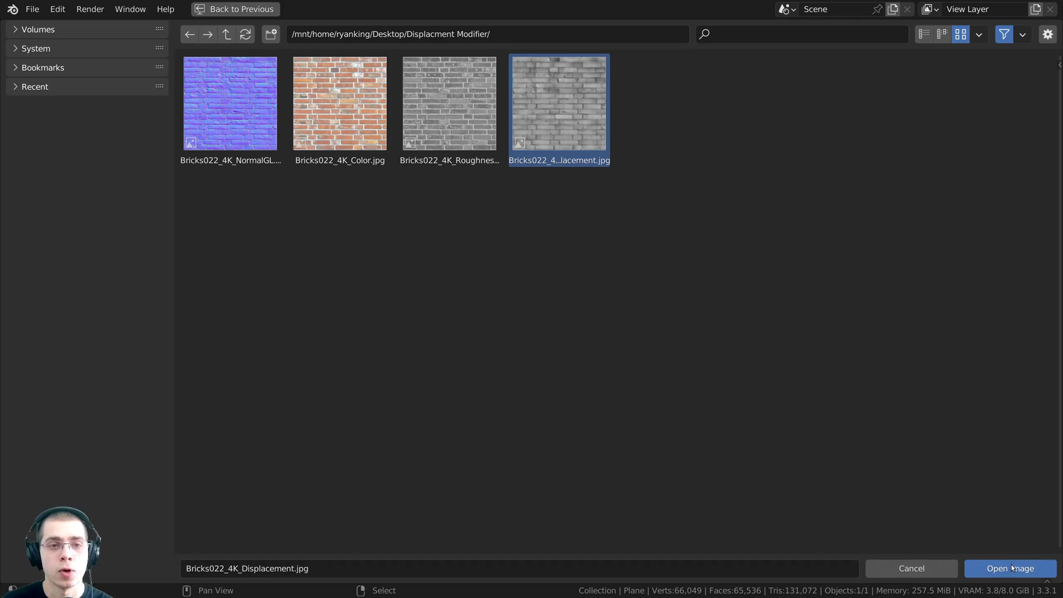
middle_click_drag(638, 337, 604, 332)
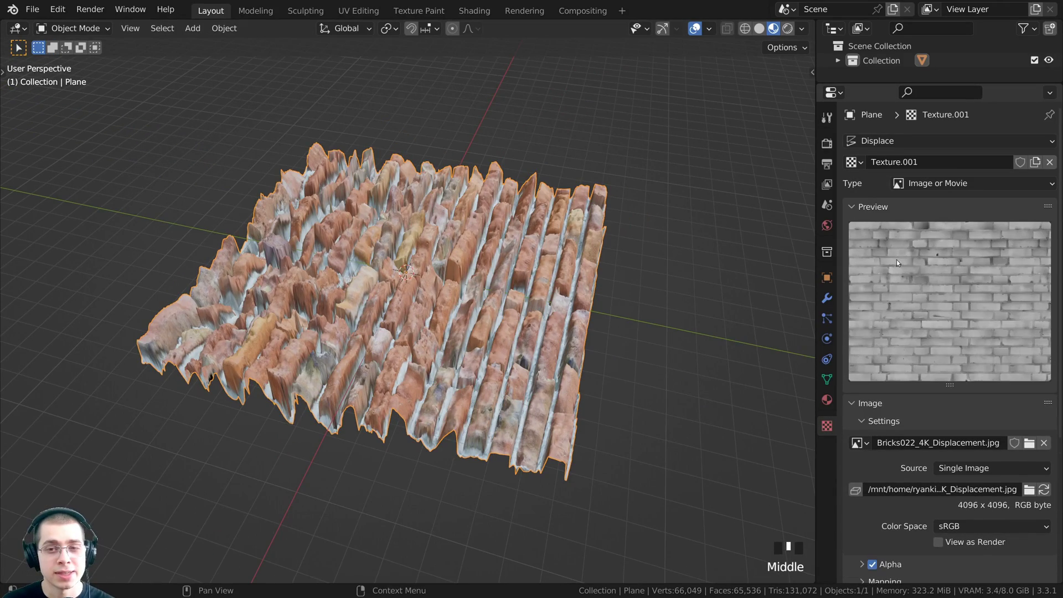
scroll(510, 308, "up", 3)
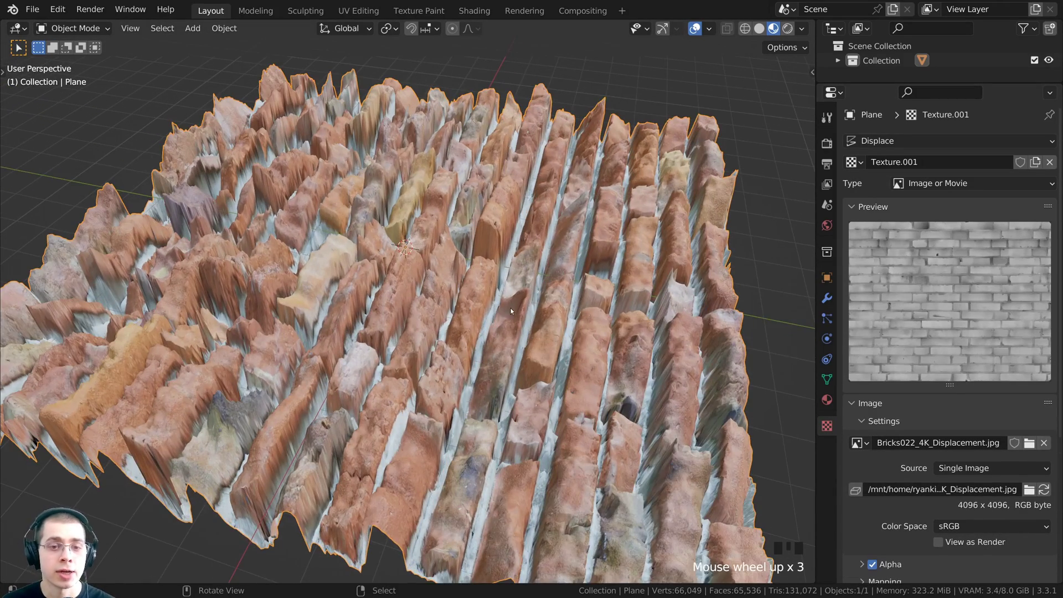
middle_click_drag(510, 308, 570, 261)
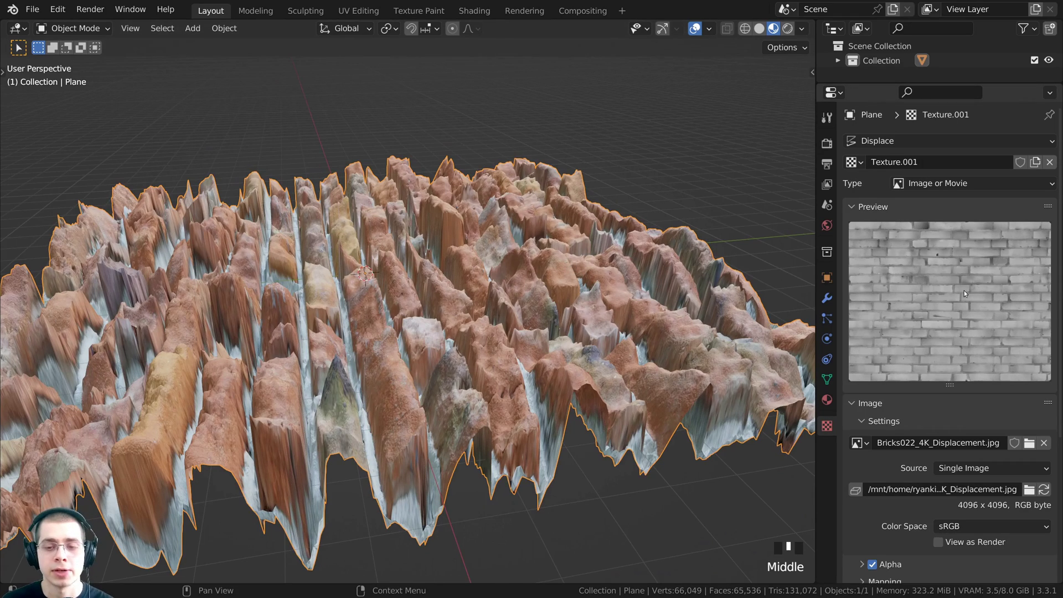
Step: Set the displacement image's color space to Non-Color and return to the plane's modifier settings
scroll(965, 290, "down", 3)
left_click(944, 463)
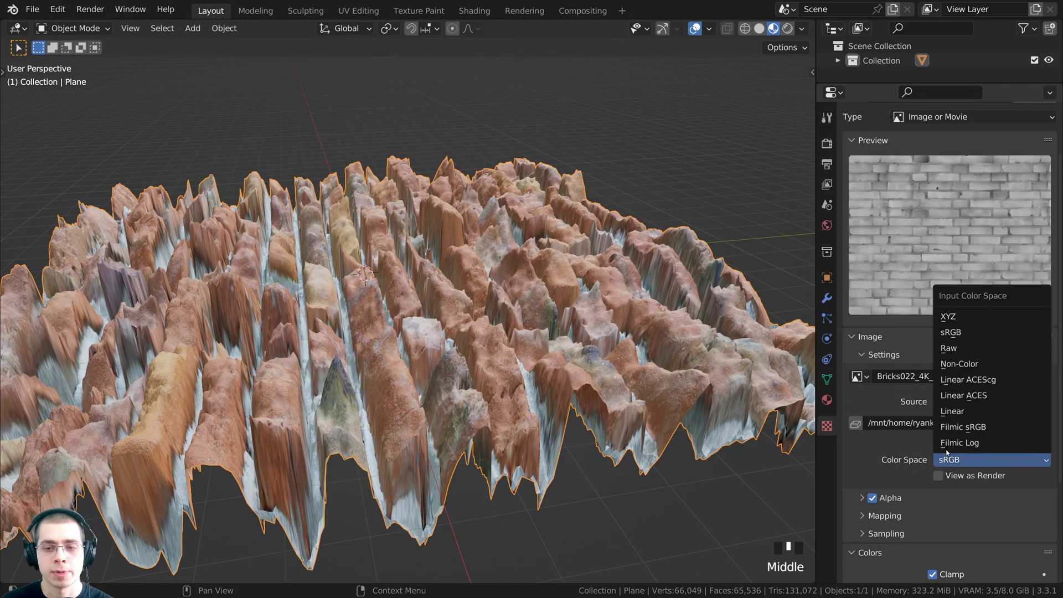
left_click(952, 366)
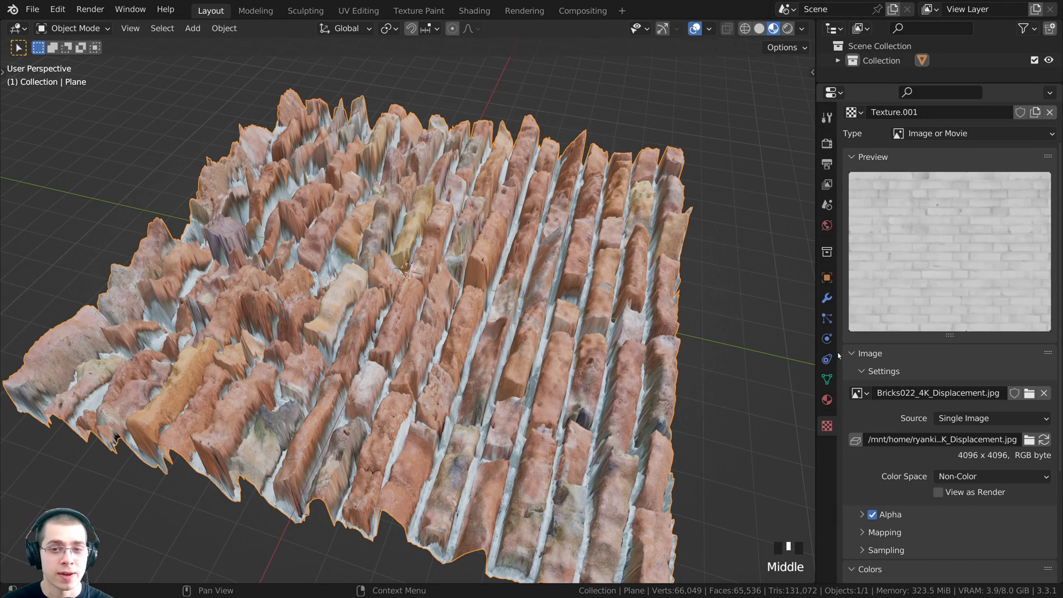
middle_click_drag(712, 305, 736, 301)
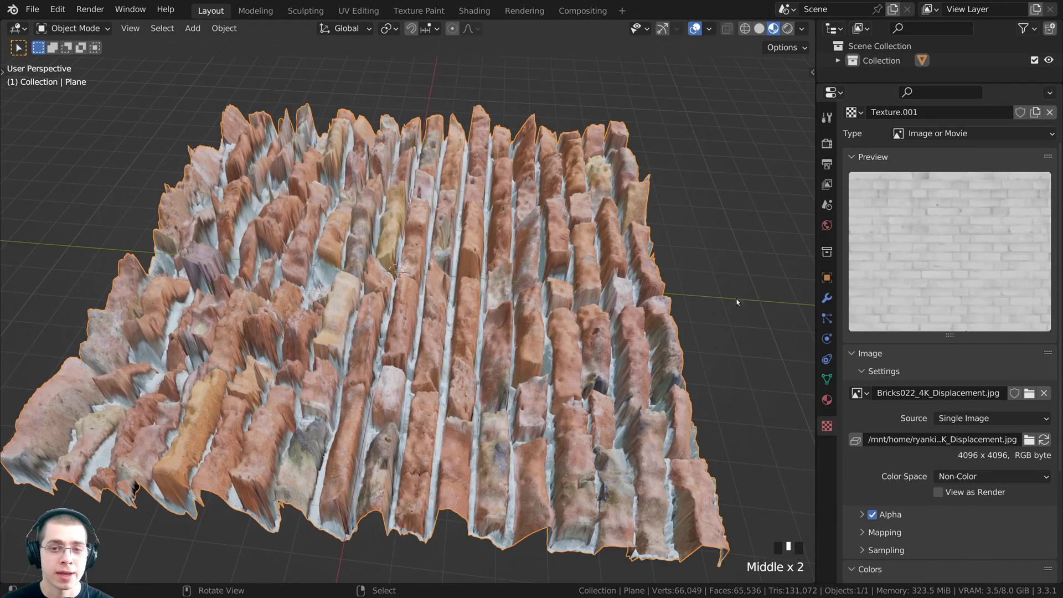
left_click(828, 299)
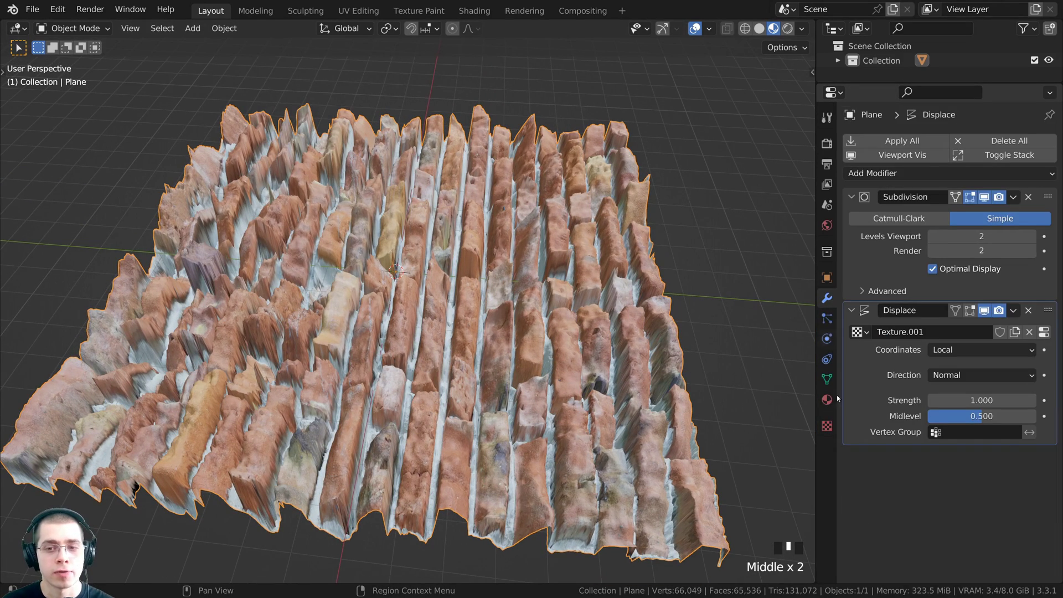
Step: Reduce the Displace modifier's strength to 0.230 while viewing the plane in Solid shading, and return to Material Preview
scroll(776, 396, "up", 2)
left_click_drag(982, 399, 431, 379, "shift")
key("z")
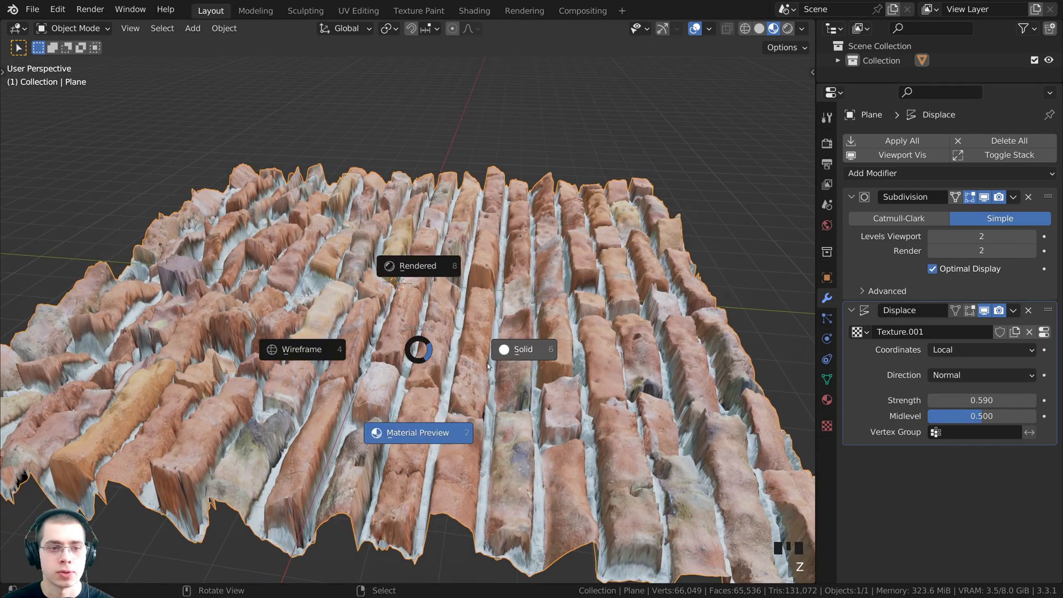
left_click(517, 347)
left_click_drag(981, 400, 498, 392, "shift")
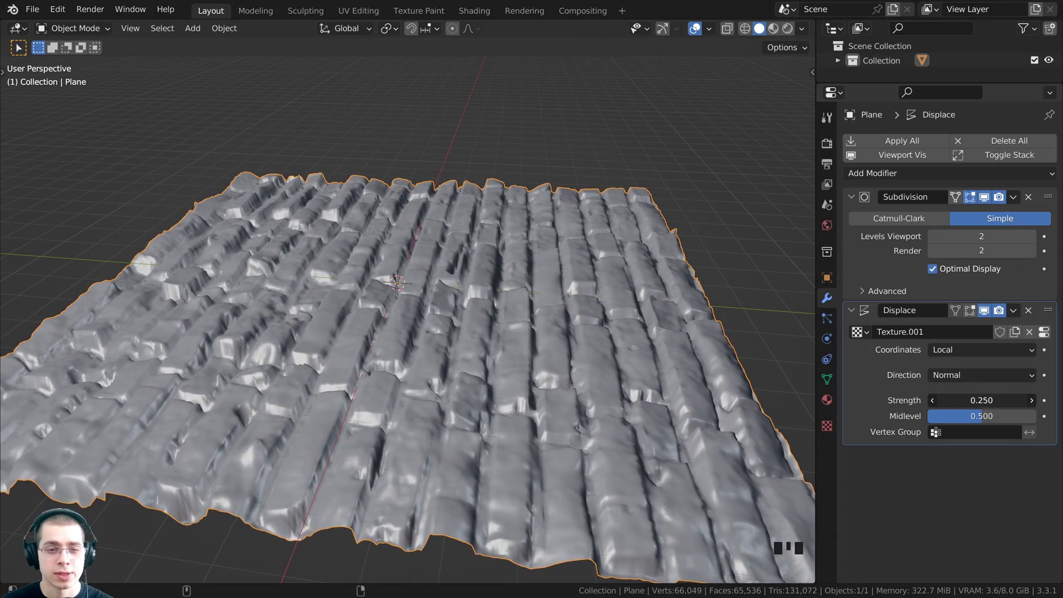
scroll(527, 343, "down", 2)
middle_click_drag(527, 343, 493, 344)
key("z")
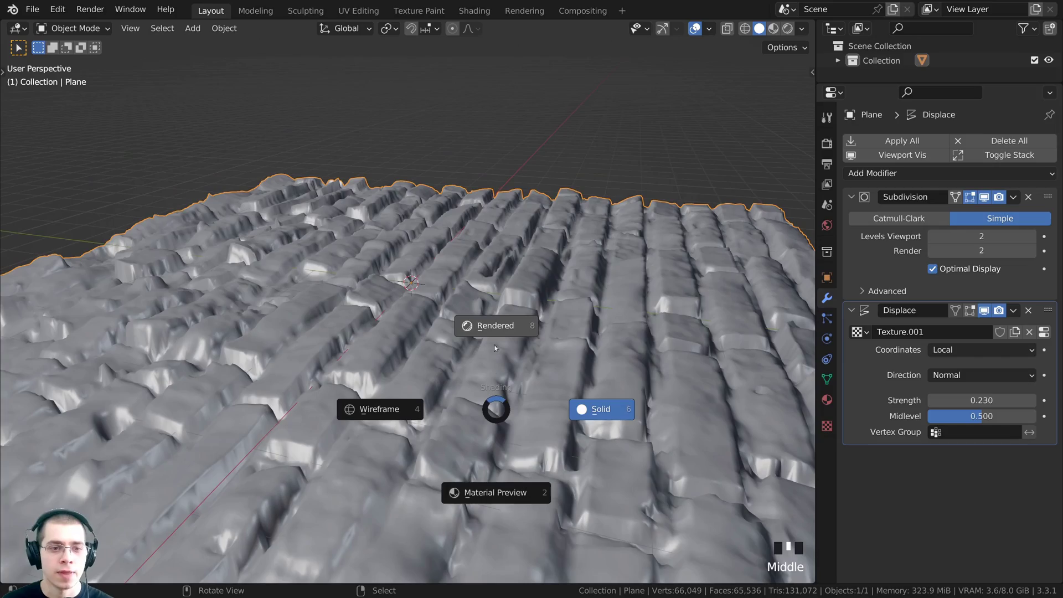
left_click(488, 520)
Step: Set the Subdivision modifier's viewport and render levels to 3
scroll(482, 388, "up", 3)
middle_click_drag(487, 364, 411, 290)
scroll(440, 327, "up", 2)
middle_click_drag(440, 326, 603, 390)
scroll(507, 434, "down", 4)
scroll(603, 389, "up", 4)
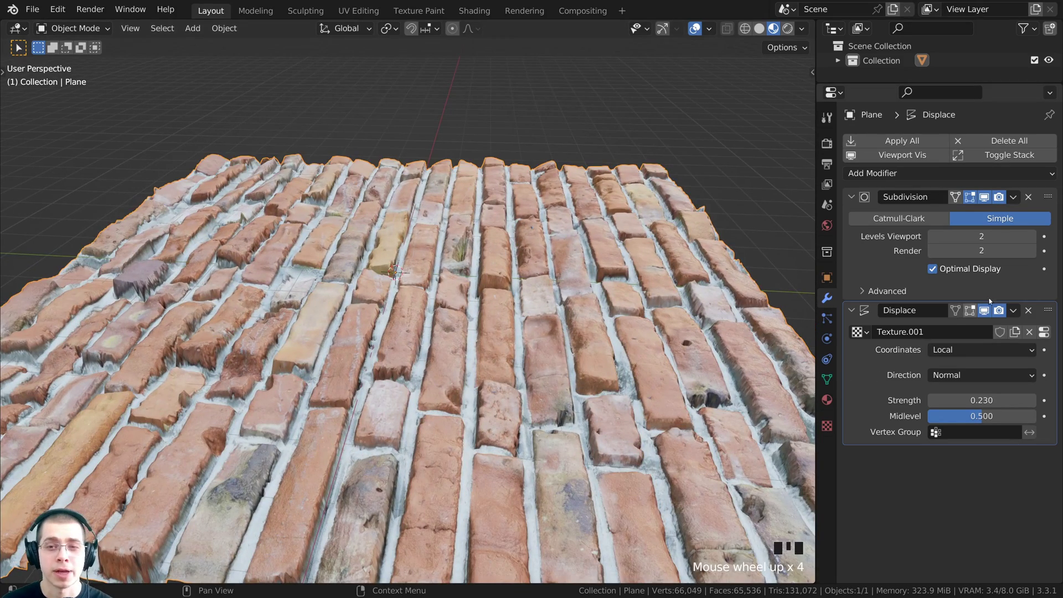
left_click(1031, 236)
left_click(1032, 252)
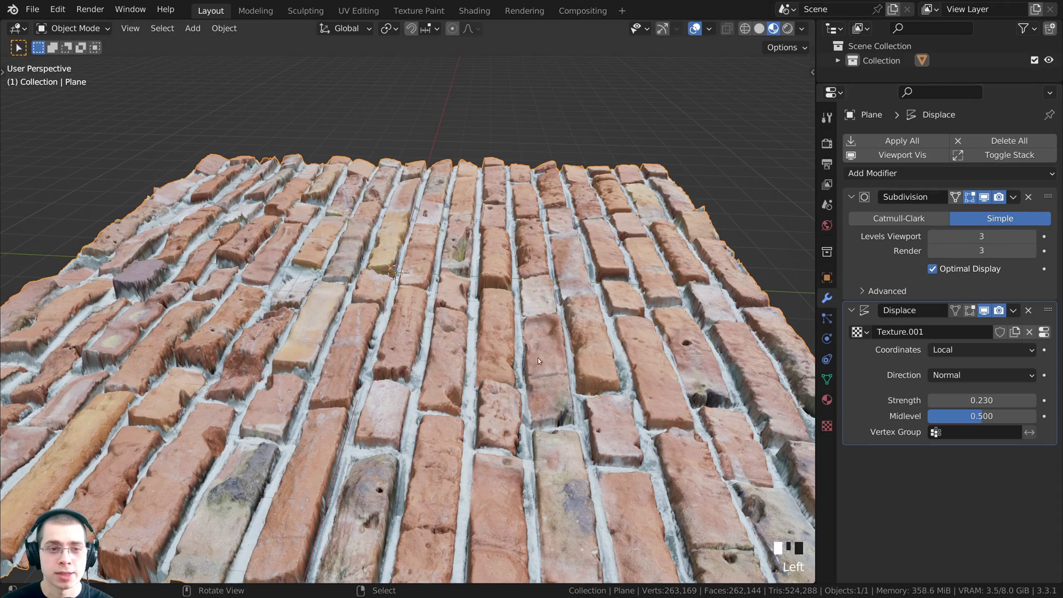
Step: Check the plane's base mesh in Edit Mode and return to Object Mode
middle_click_drag(539, 360, 440, 269)
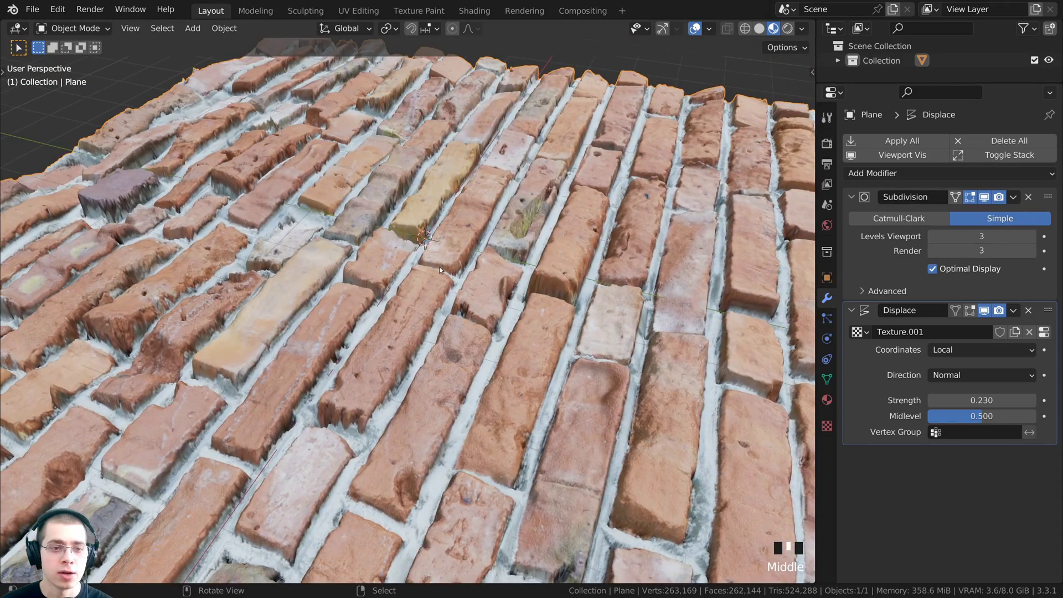
key("Tab")
right_click(440, 215)
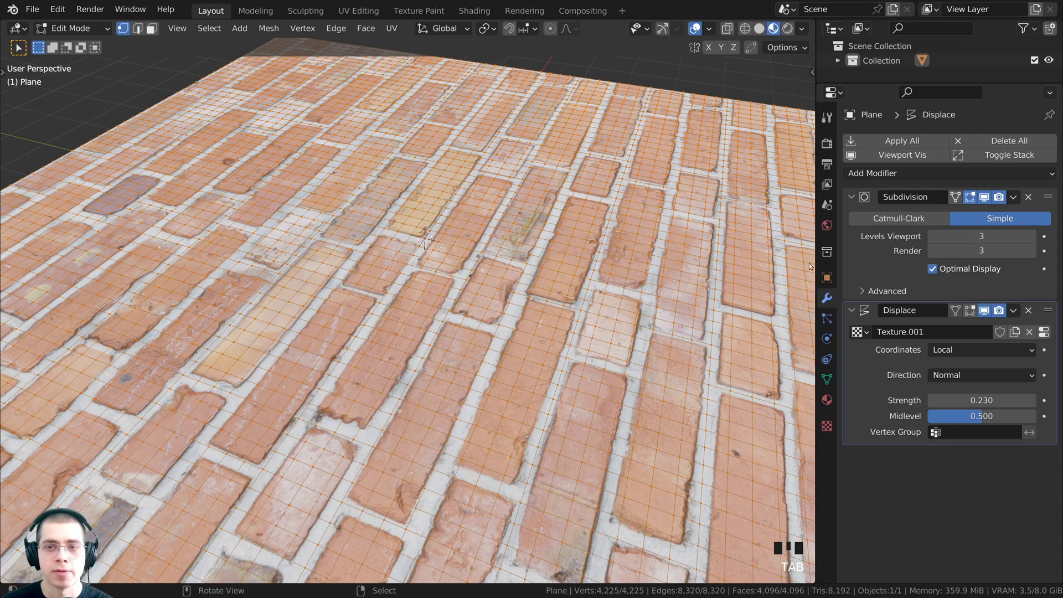
key("Tab")
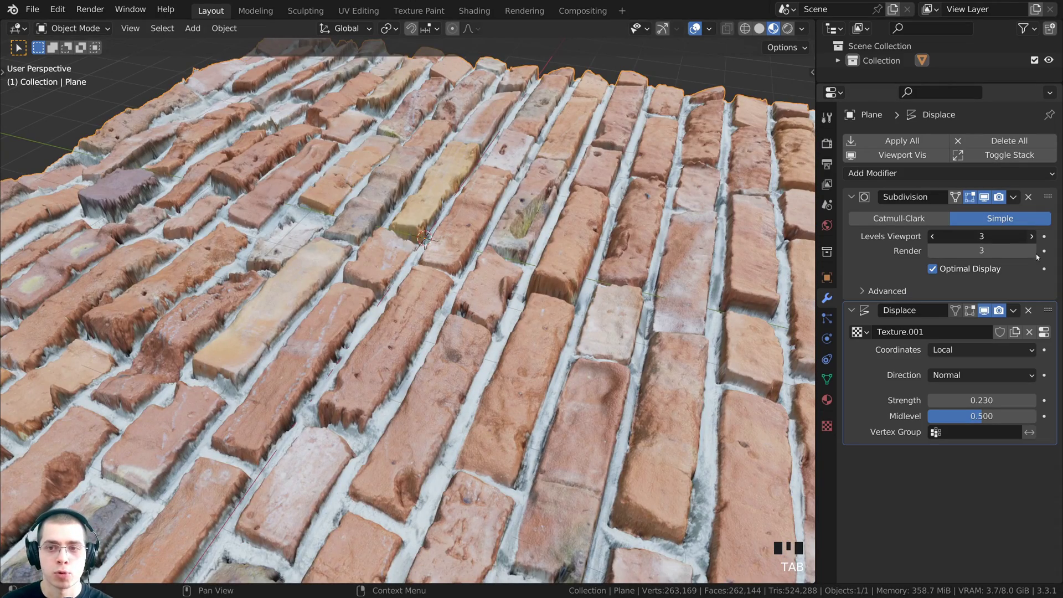
Step: Try viewport subdivision level 4, inspect the bricks up close and set the level back to 3
left_click(1031, 236)
middle_click_drag(556, 345, 603, 330)
scroll(598, 330, "up", 4)
middle_click_drag(537, 318, 504, 294)
middle_click_drag(503, 294, 498, 332, "shift")
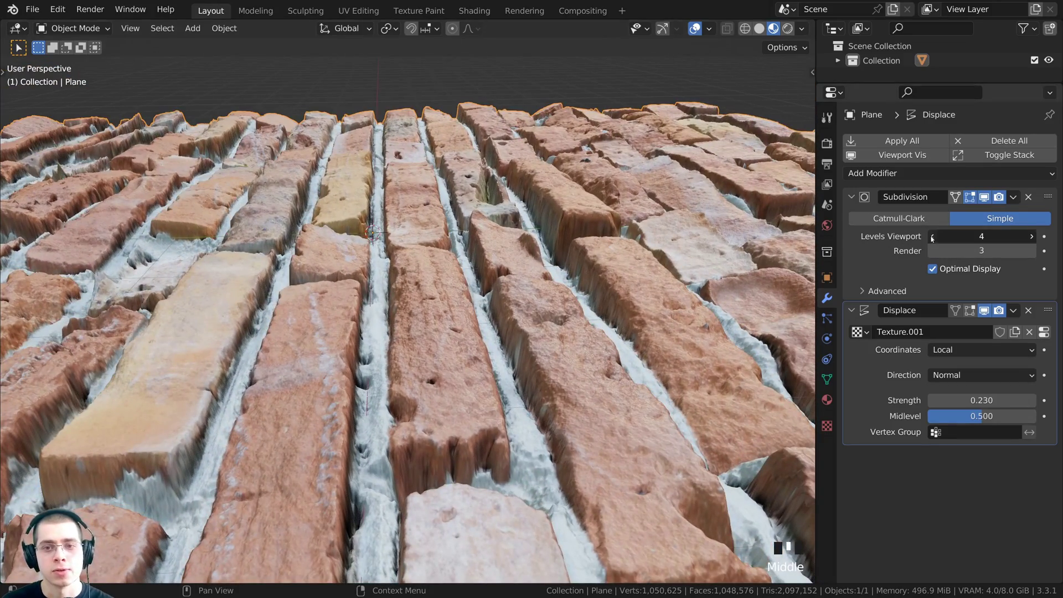
left_click(933, 236)
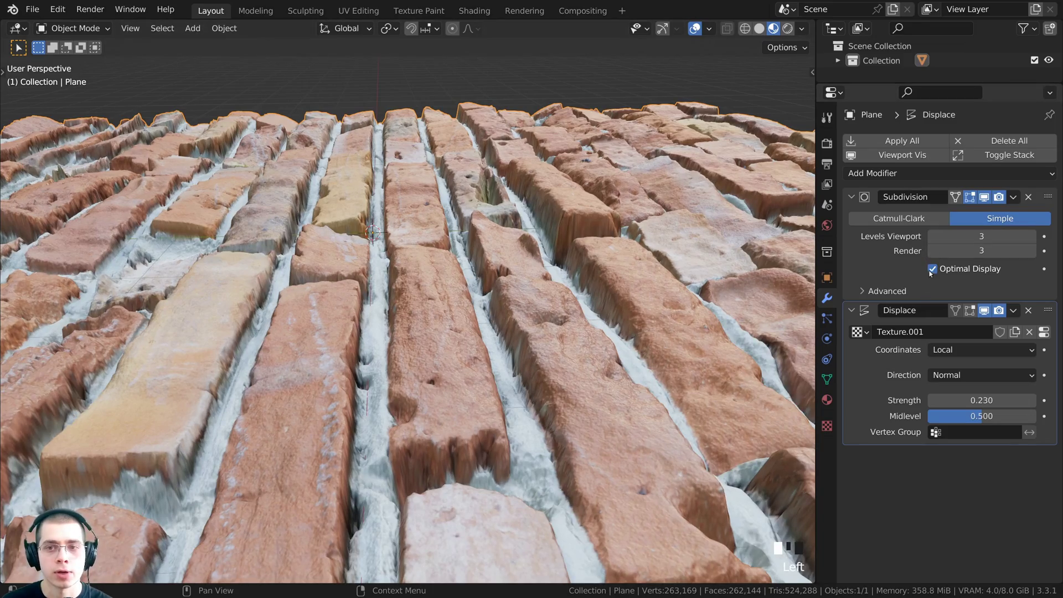
Step: Open the Shading workspace and examine how the Texture Coordinate node feeds the brick image textures
mouse_move(530, 370)
middle_mouse_down()
mouse_move(640, 334)
mouse_move(586, 348)
mouse_move(566, 310)
middle_mouse_up()
left_click(475, 10)
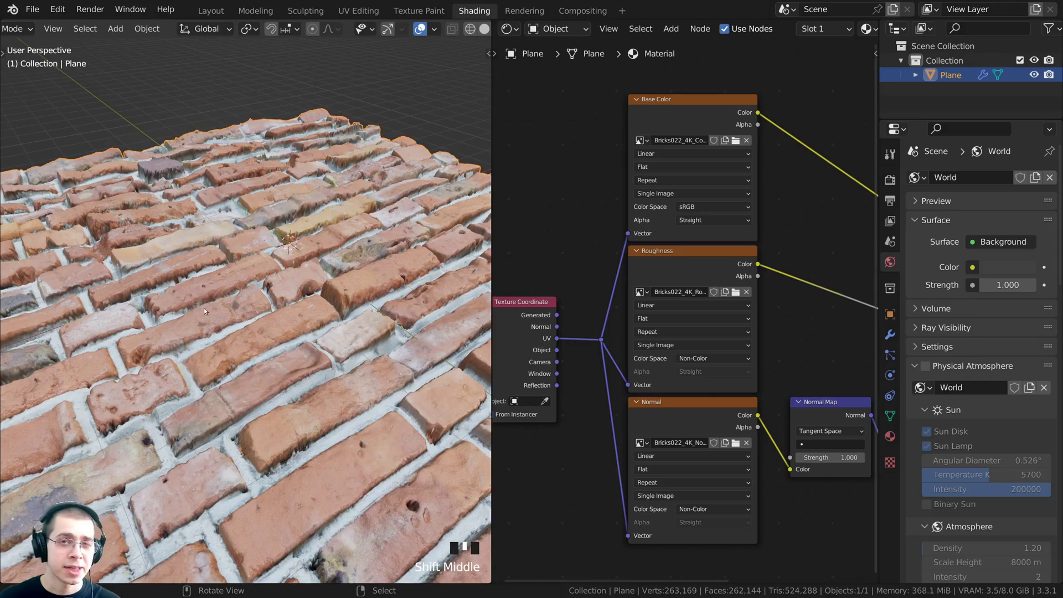
mouse_move(204, 308)
middle_mouse_down()
mouse_move(292, 338)
mouse_move(342, 323)
mouse_move(208, 347)
mouse_move(290, 383)
mouse_move(420, 360)
middle_mouse_up()
scroll(565, 339, "up", 2)
left_click(612, 258)
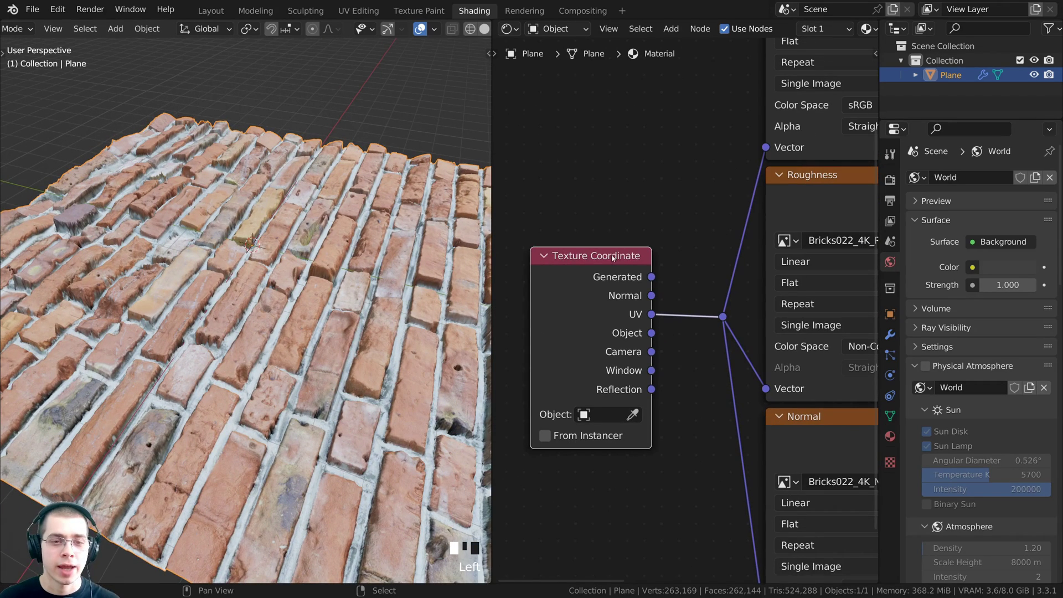
scroll(662, 319, "down", 3)
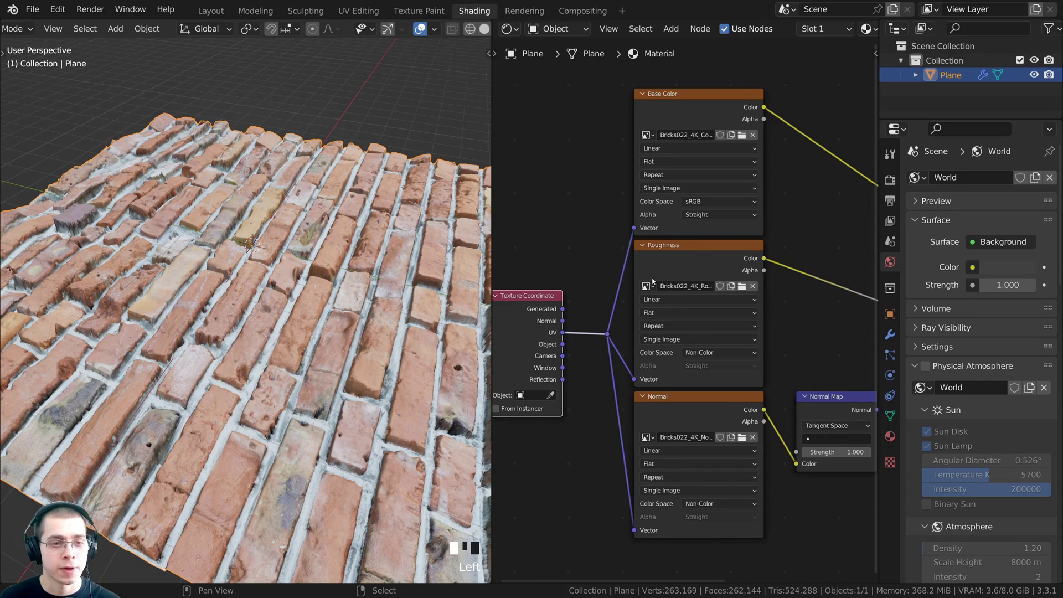
middle_click_drag(652, 281, 676, 282)
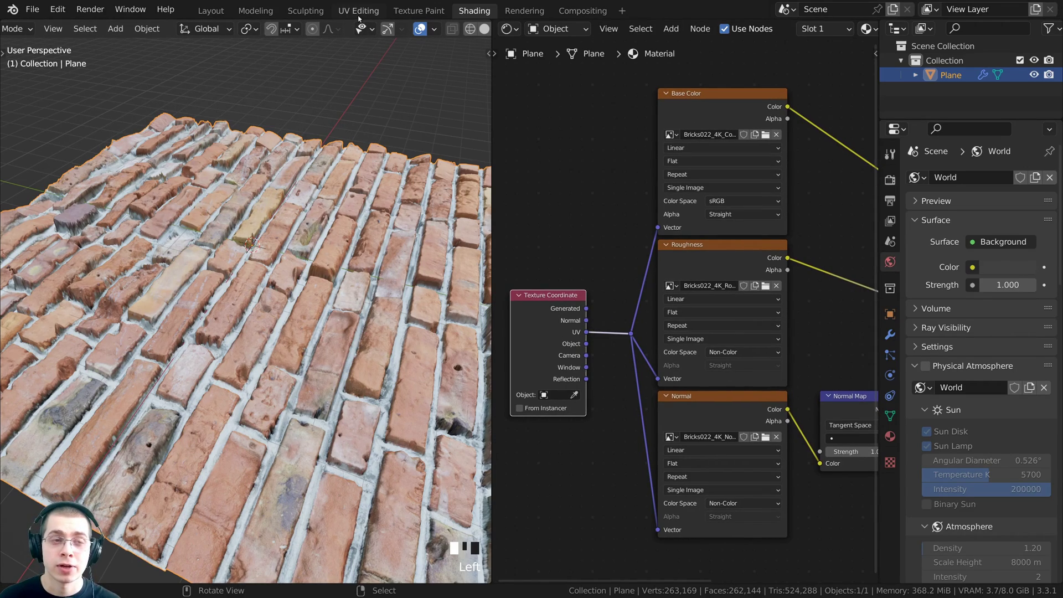
Step: In the UV Editing workspace, select all of the plane's UVs and scale them down within the brick image
left_click(358, 11)
scroll(568, 324, "down", 3)
key("a")
key("a")
key("a")
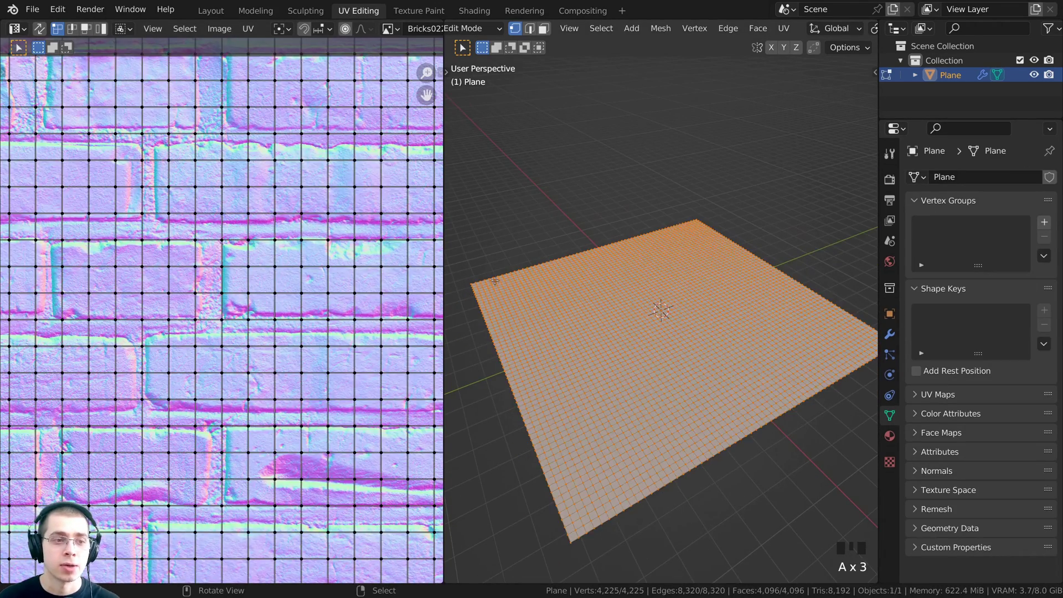
scroll(318, 289, "down", 2)
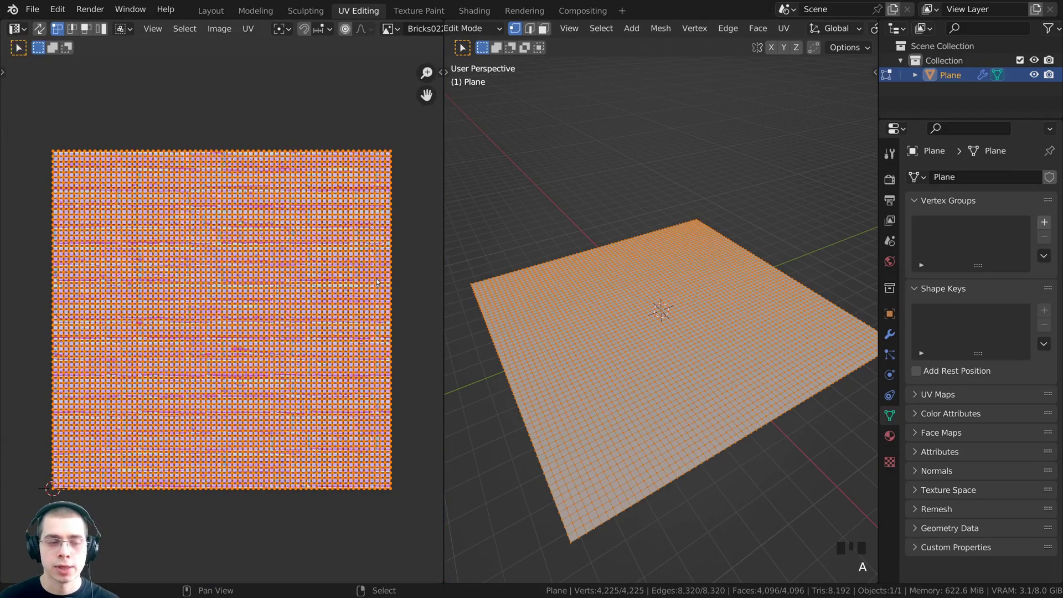
key("s")
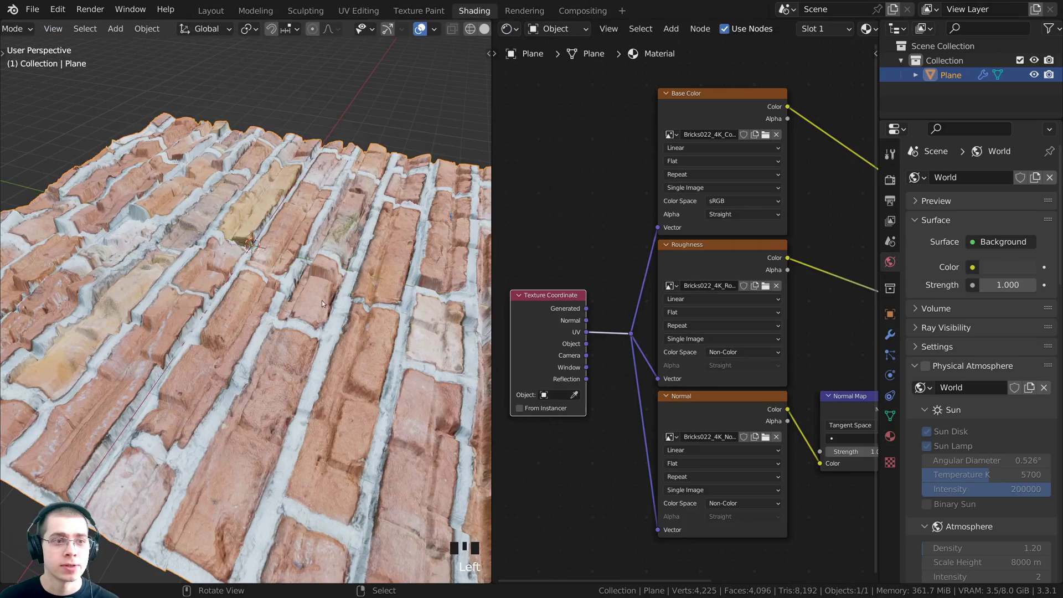
Step: Return to the Shading workspace, show the plane's modifiers and compare the displacement with the brick material
mouse_move(321, 300)
middle_mouse_down()
mouse_move(241, 363)
mouse_move(250, 334)
mouse_move(301, 292)
mouse_move(317, 402)
mouse_move(377, 381)
mouse_move(320, 400)
mouse_move(354, 421)
middle_mouse_up()
scroll(320, 400, "down", 2)
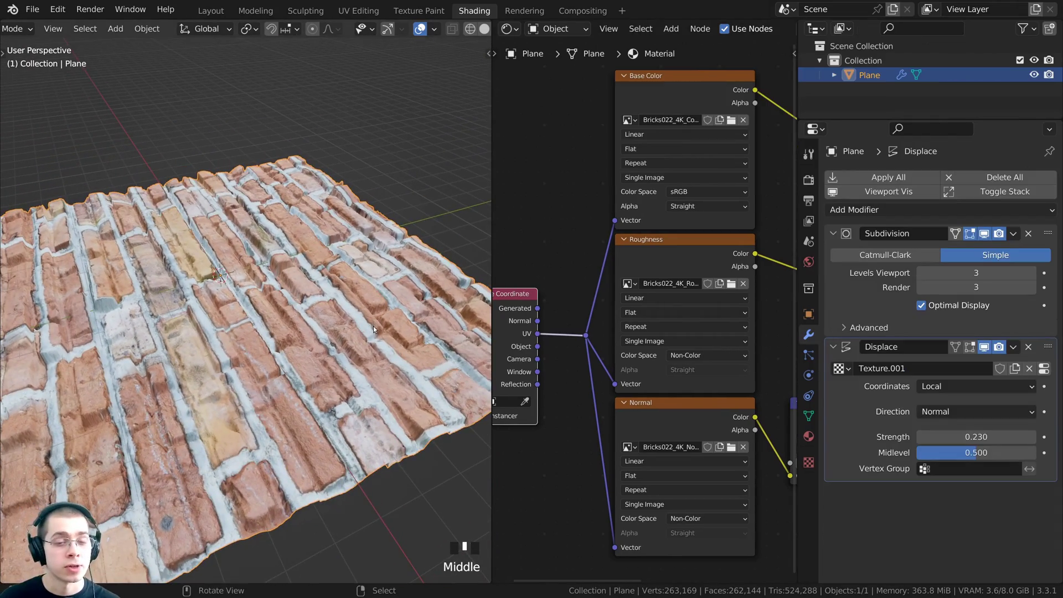
middle_click_drag(322, 355, 383, 343)
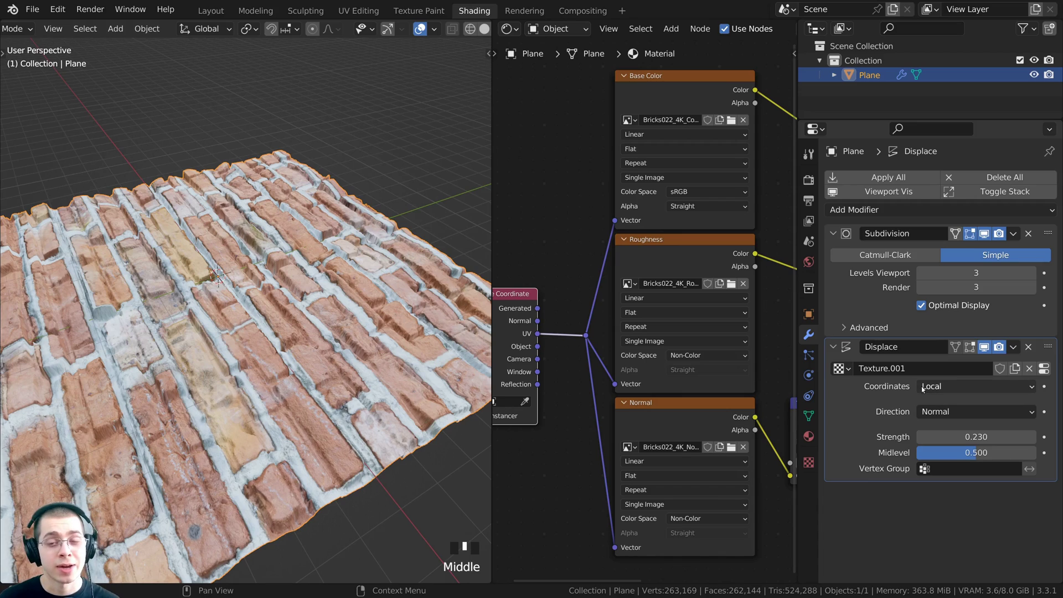
Step: Set the Displace modifier's texture coordinates to UV to match the material's Texture Coordinate node
scroll(709, 201, "up", 2)
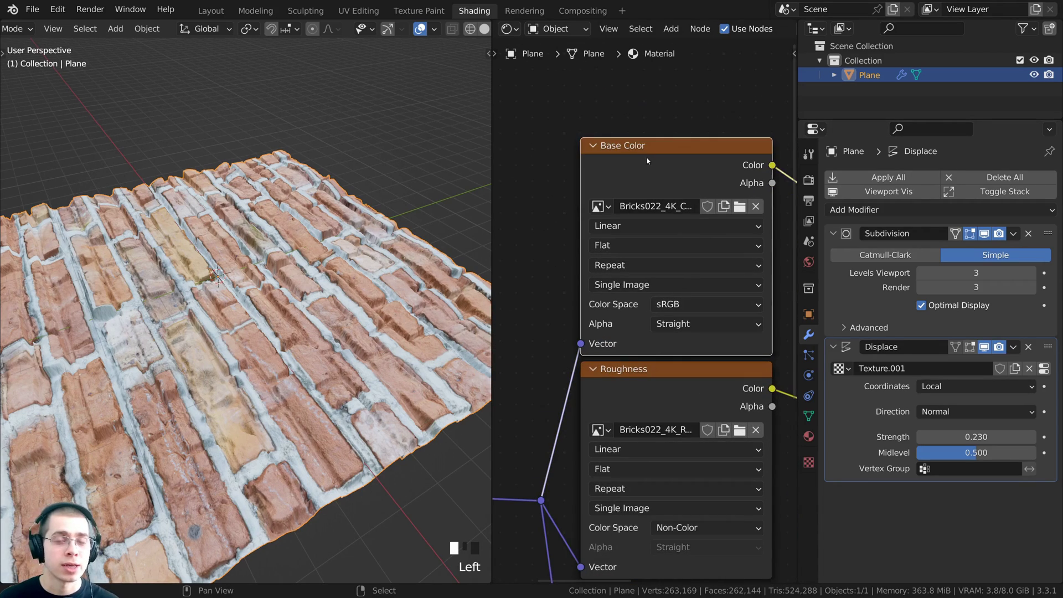
scroll(647, 161, "down", 2)
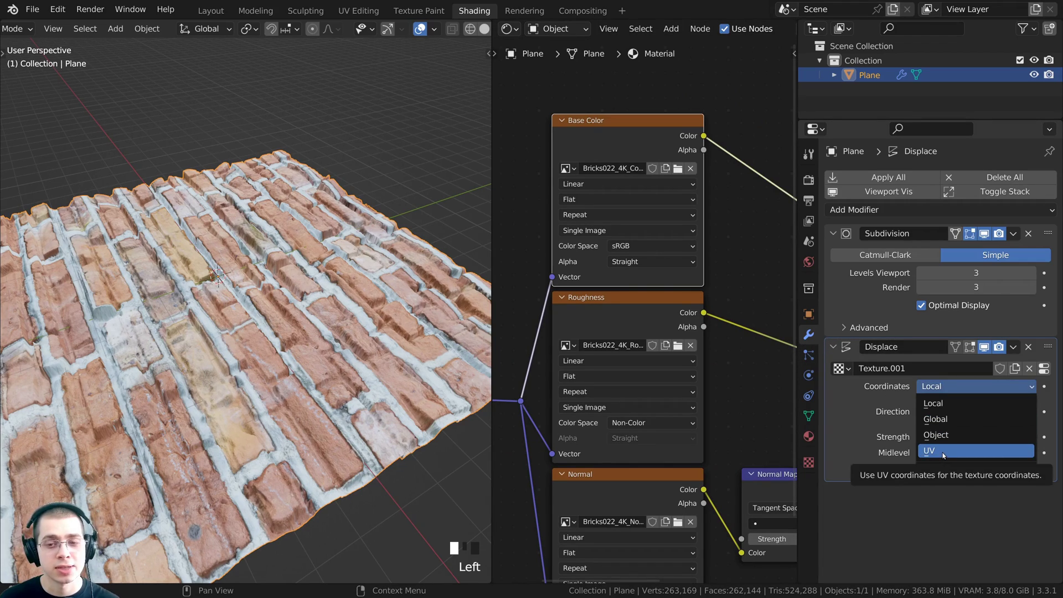
scroll(640, 313, "down", 2)
middle_click_drag(576, 321, 719, 249)
scroll(615, 294, "up", 1)
left_click_drag(591, 301, 575, 302)
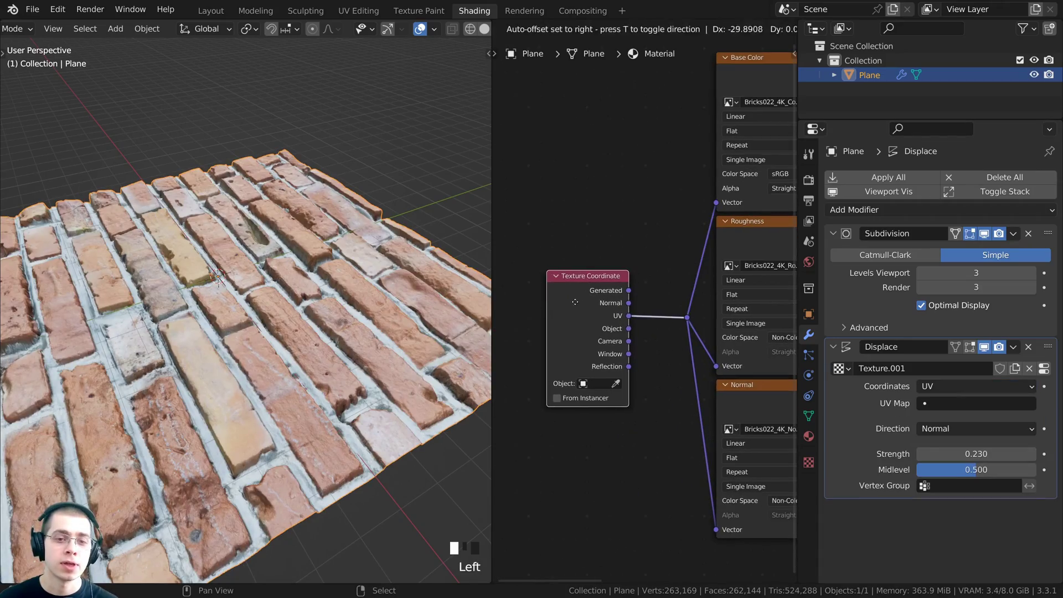
Step: Examine the displaced bricks from several angles and maximize the 3D viewport
scroll(422, 311, "down", 2)
middle_click_drag(249, 288, 224, 351)
scroll(212, 275, "up", 3)
middle_click_drag(139, 324, 232, 332)
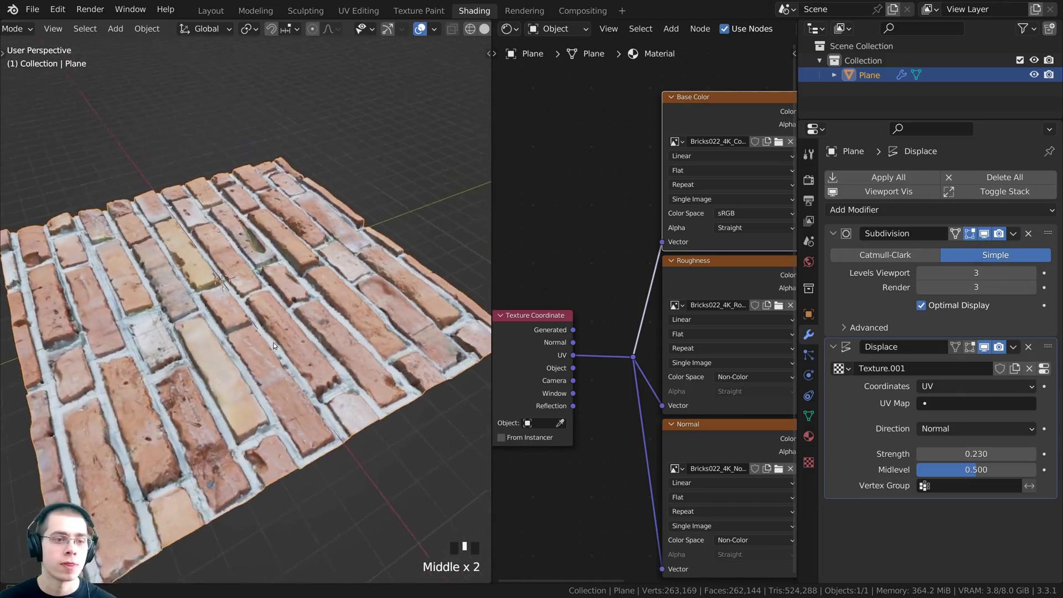
scroll(281, 301, "up", 4)
middle_click_drag(281, 300, 261, 288)
key("ctrl+space")
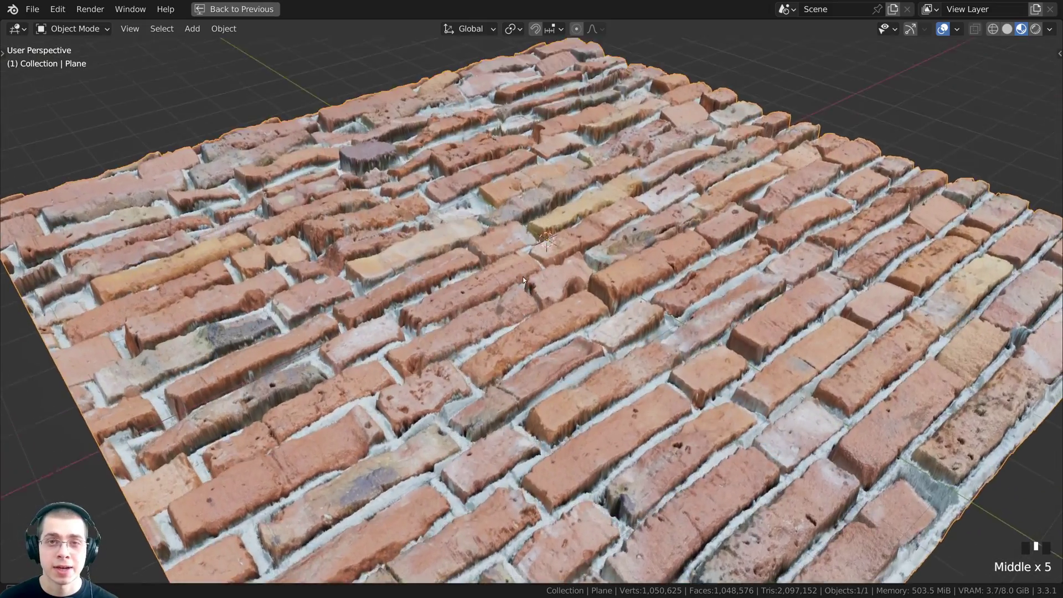